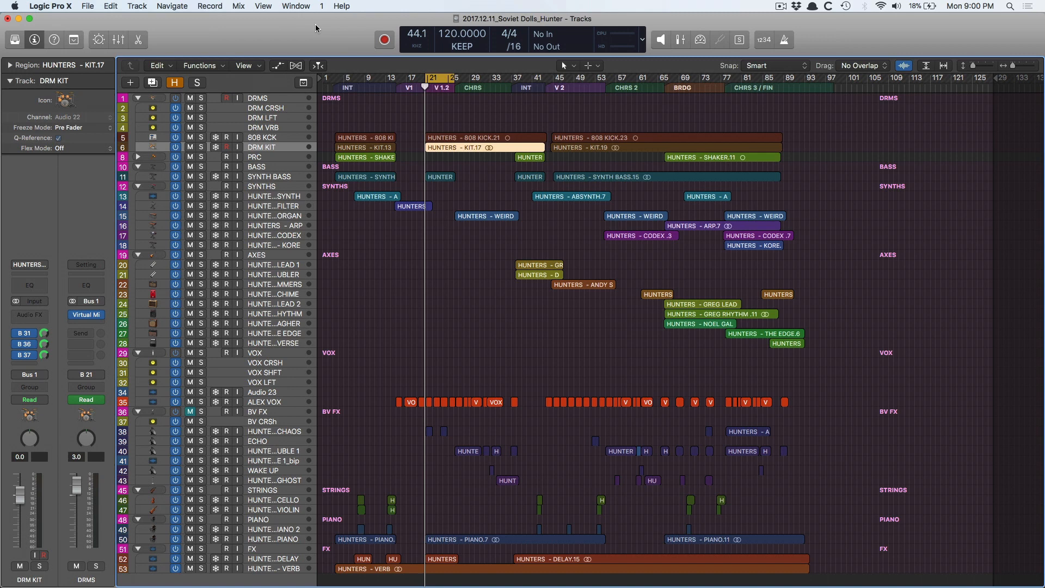
- Insert a stereo PM-Retro Equalizer in the DRM KIT channel's audio effect slot and place its window over the arrangement
{"action": "left_click", "coordinate": [31, 315]}
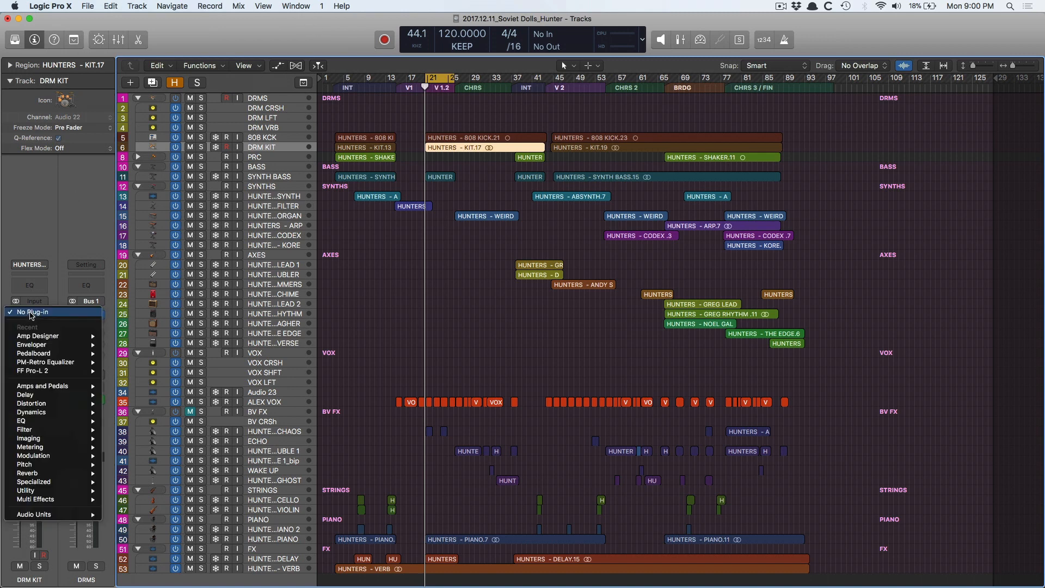
{"action": "mouse_move", "coordinate": [42, 363]}
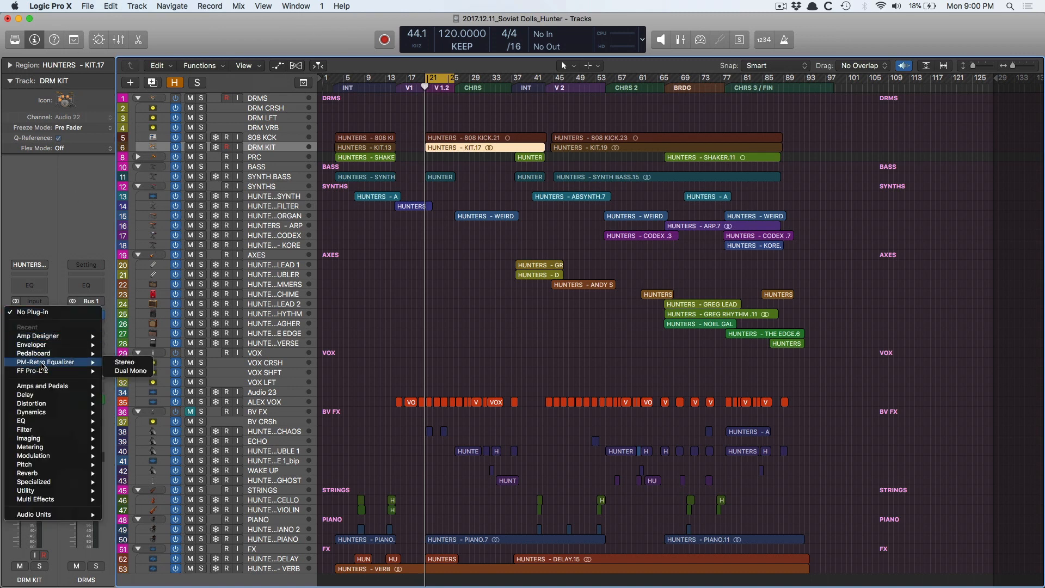
{"action": "left_click", "coordinate": [125, 362]}
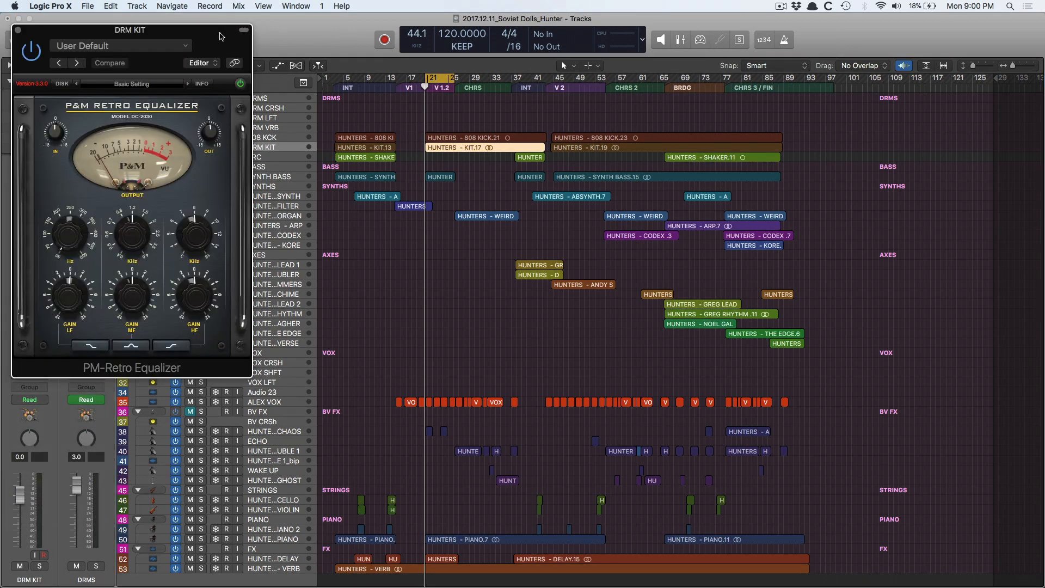
{"action": "left_click_drag", "start_coordinate": [221, 37], "coordinate": [594, 150]}
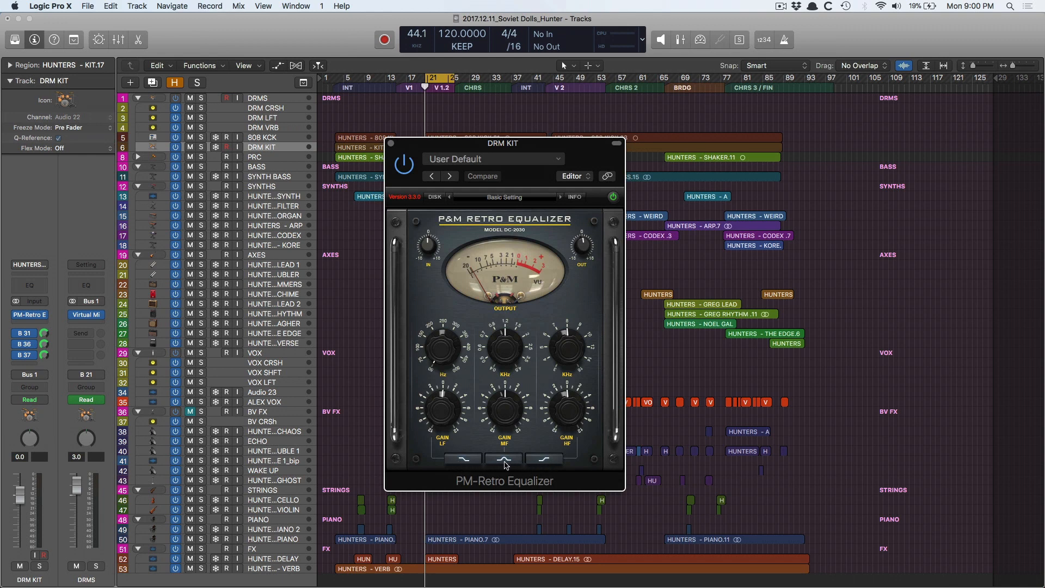
- Switch the equalizer's low and high bands to the bell shape and adjust its low and mid frequency knobs
{"action": "left_click", "coordinate": [472, 462]}
{"action": "left_click", "coordinate": [536, 462]}
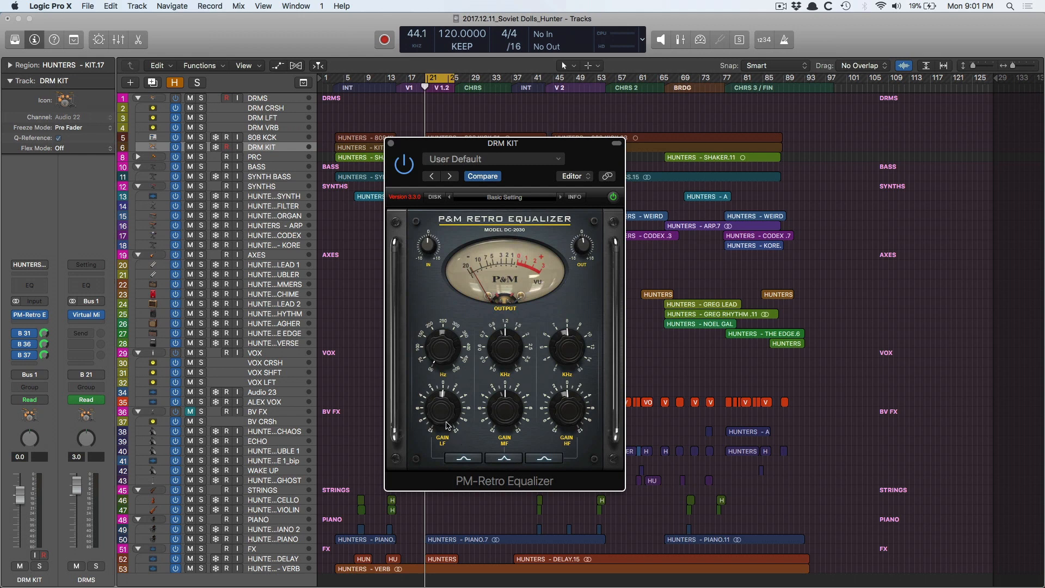
{"action": "left_click_drag", "start_coordinate": [444, 409], "coordinate": [430, 366]}
{"action": "left_click_drag", "start_coordinate": [433, 310], "coordinate": [428, 299]}
{"action": "left_click_drag", "start_coordinate": [498, 337], "coordinate": [507, 410]}
- Replace the PM-Retro Equalizer on DRM KIT with Amp Designer and move the microphone off-centre and farther from the cabinet
{"action": "left_click", "coordinate": [44, 316]}
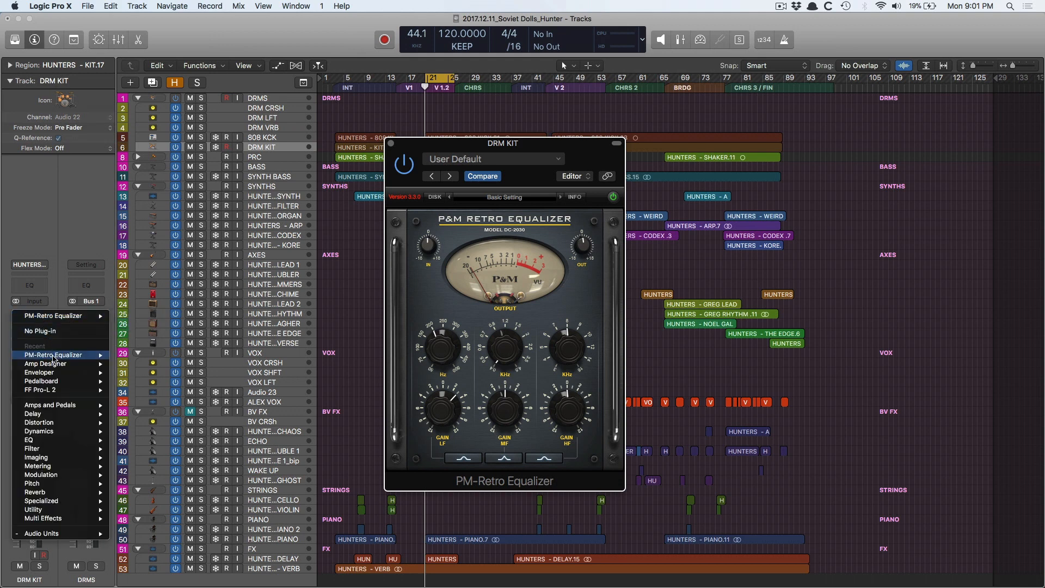
{"action": "key", "text": "Escape"}
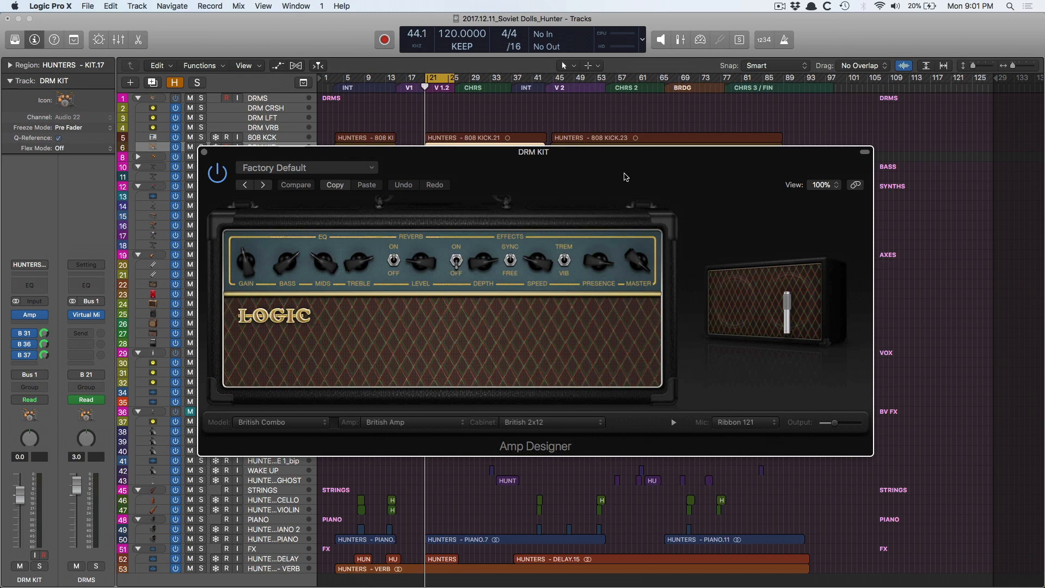
{"action": "mouse_move", "coordinate": [765, 328]}
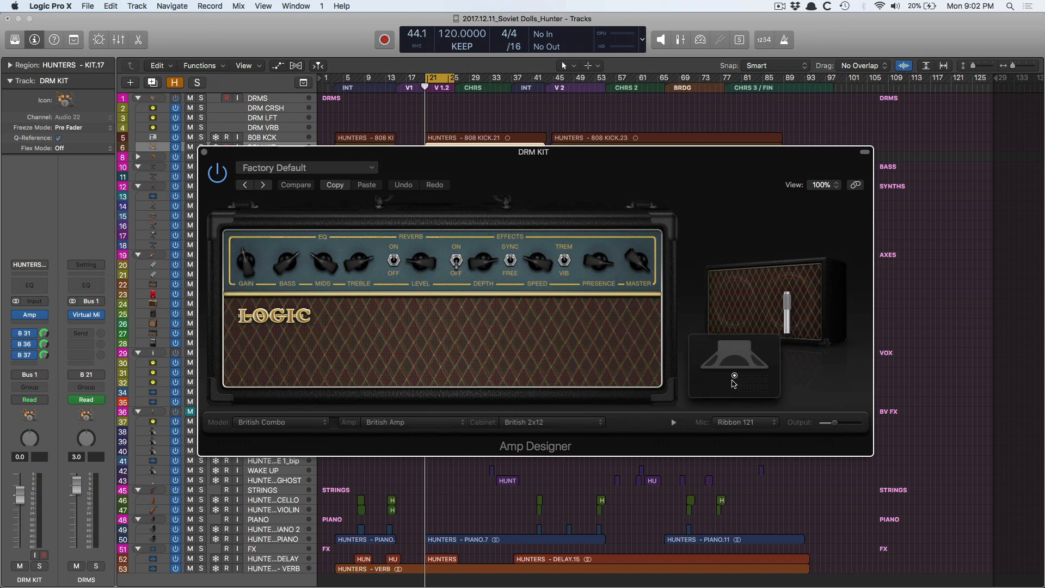
{"action": "left_click_drag", "start_coordinate": [734, 375], "coordinate": [740, 384]}
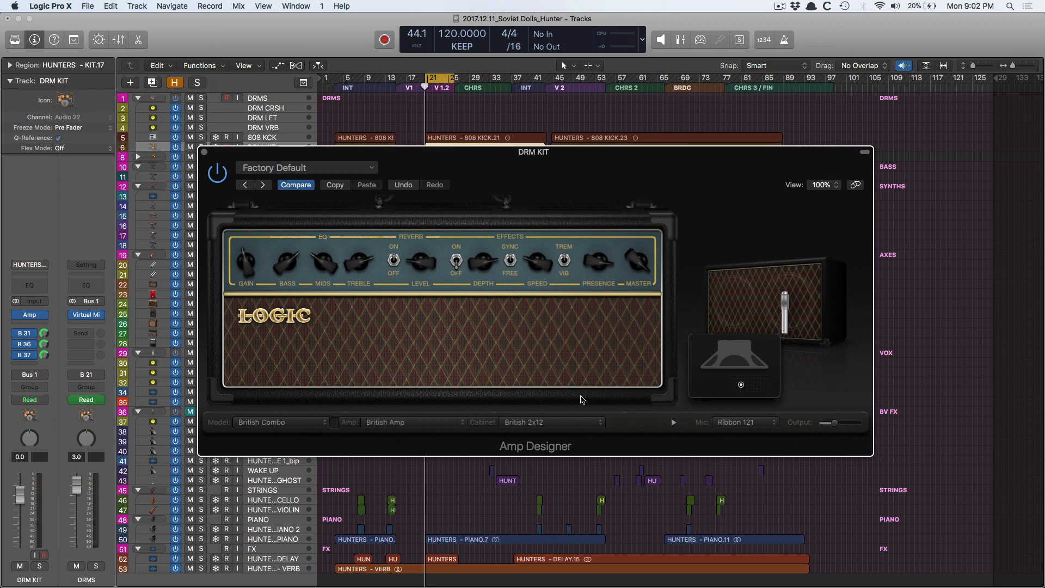
- Switch the amp model to Clean Preamp and centre the Gain, Bass, Mids, Treble, Presence and Master knobs
{"action": "left_click", "coordinate": [271, 422]}
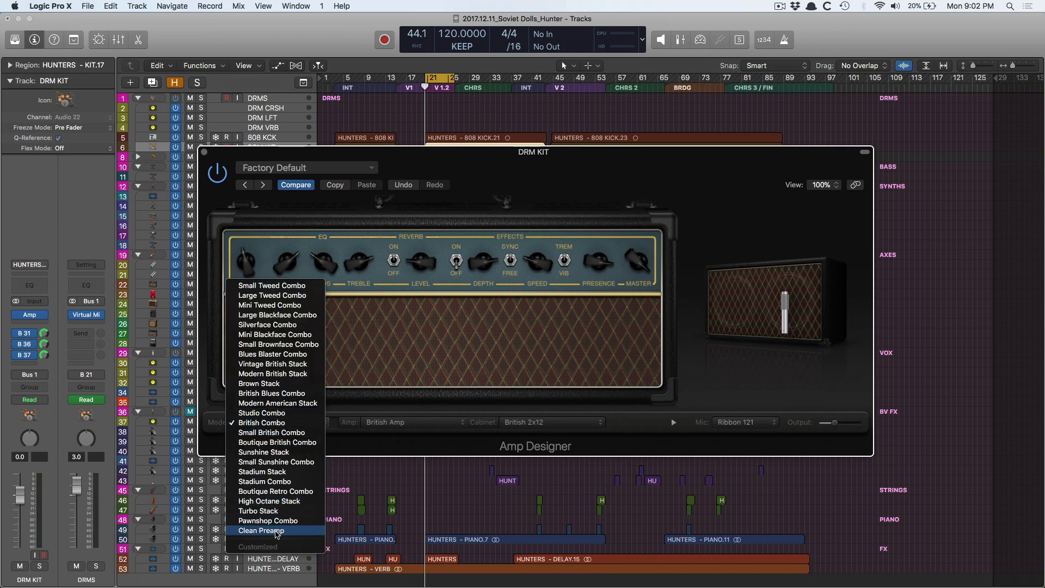
{"action": "left_click", "coordinate": [276, 531]}
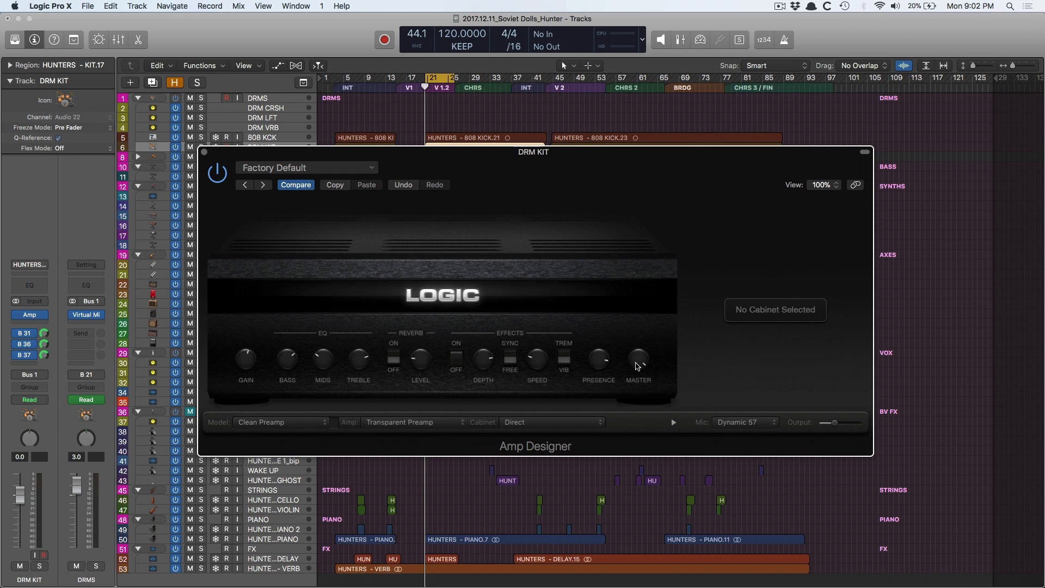
{"action": "mouse_move", "coordinate": [637, 363]}
{"action": "left_mouse_down"}
{"action": "mouse_move", "coordinate": [633, 445]}
{"action": "mouse_move", "coordinate": [630, 372]}
{"action": "left_mouse_up"}
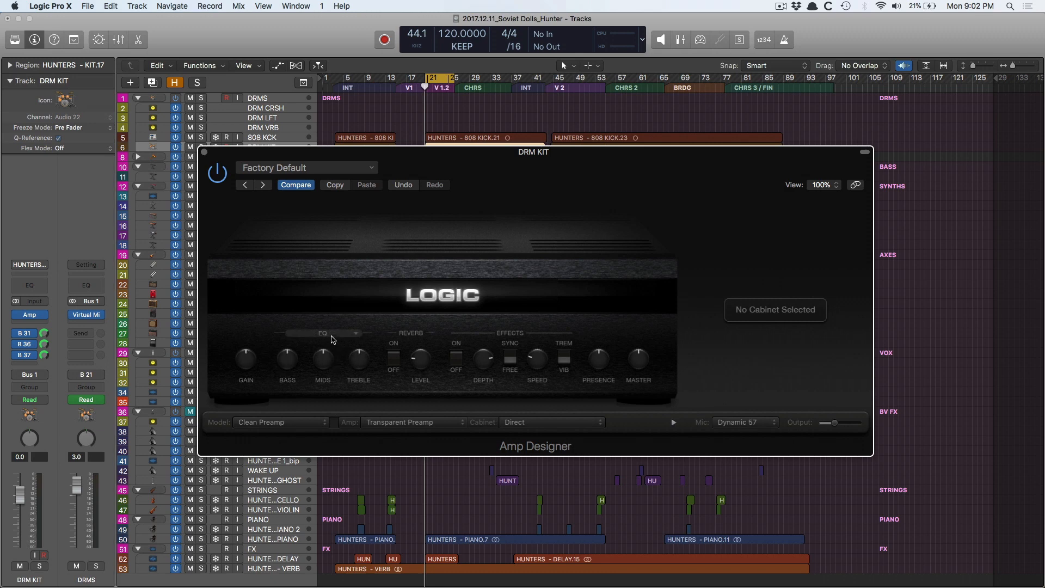
- Look through the available EQ types and reverb types of the Clean Preamp model without changing them
{"action": "left_click", "coordinate": [334, 339]}
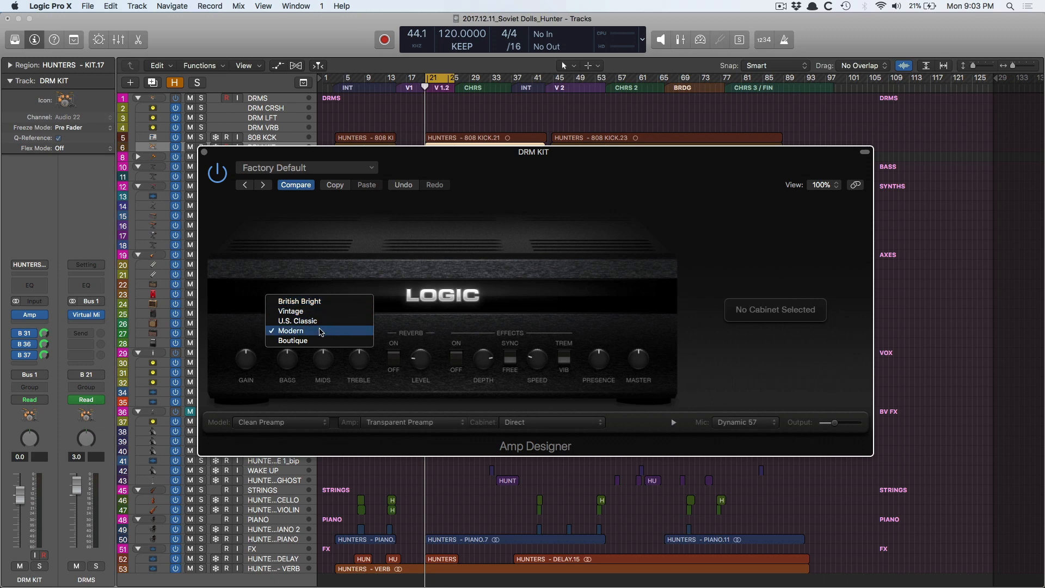
{"action": "left_click", "coordinate": [374, 340]}
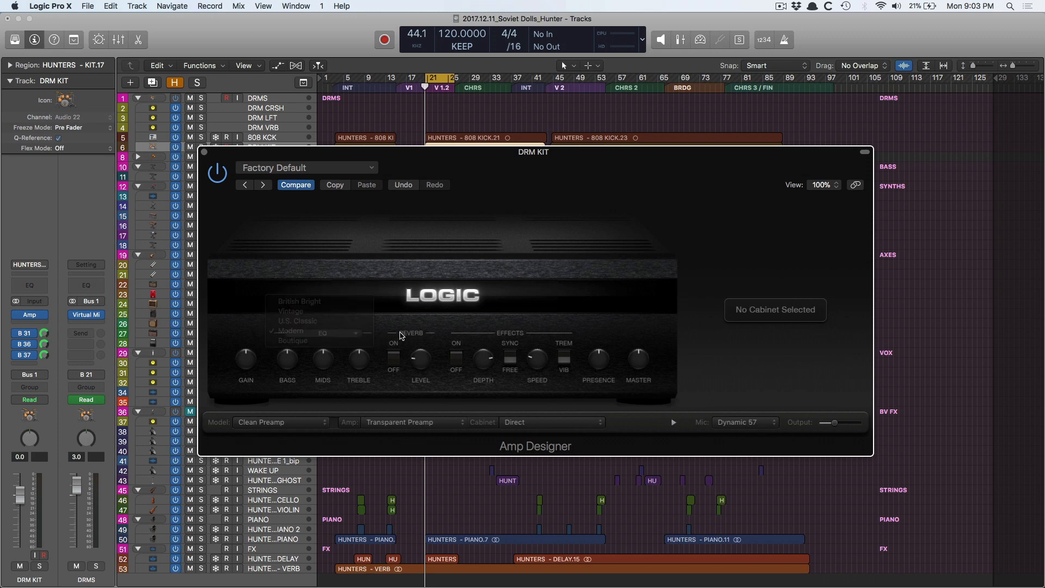
{"action": "left_click", "coordinate": [408, 333]}
{"action": "left_click", "coordinate": [355, 316]}
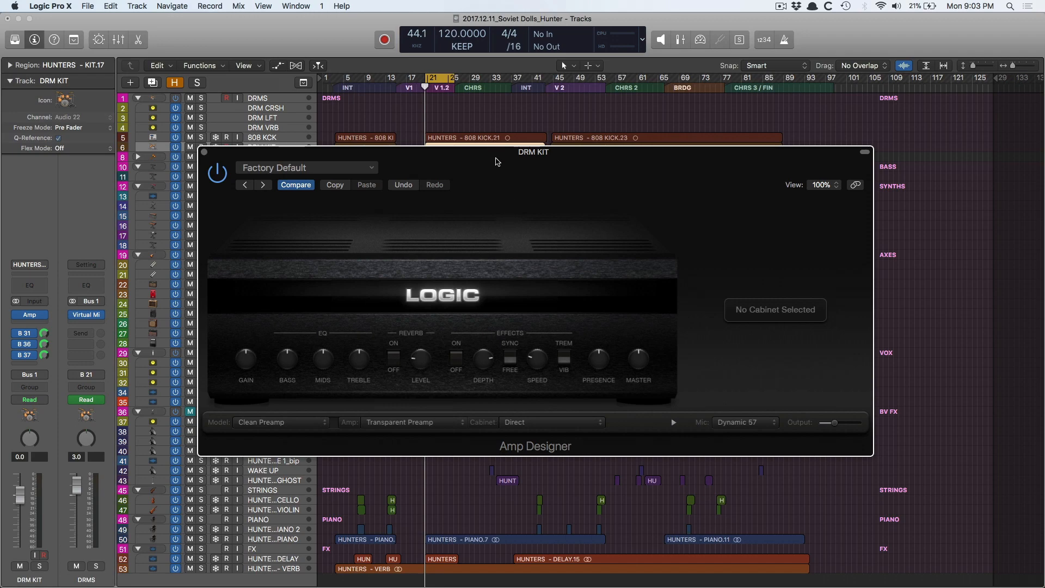
- Bypass Amp Designer, uncover the HUNTERS - KIT.17 region and play the cycled V 1.2 section to hear the unprocessed drums
{"action": "left_click_drag", "start_coordinate": [497, 161], "coordinate": [503, 195]}
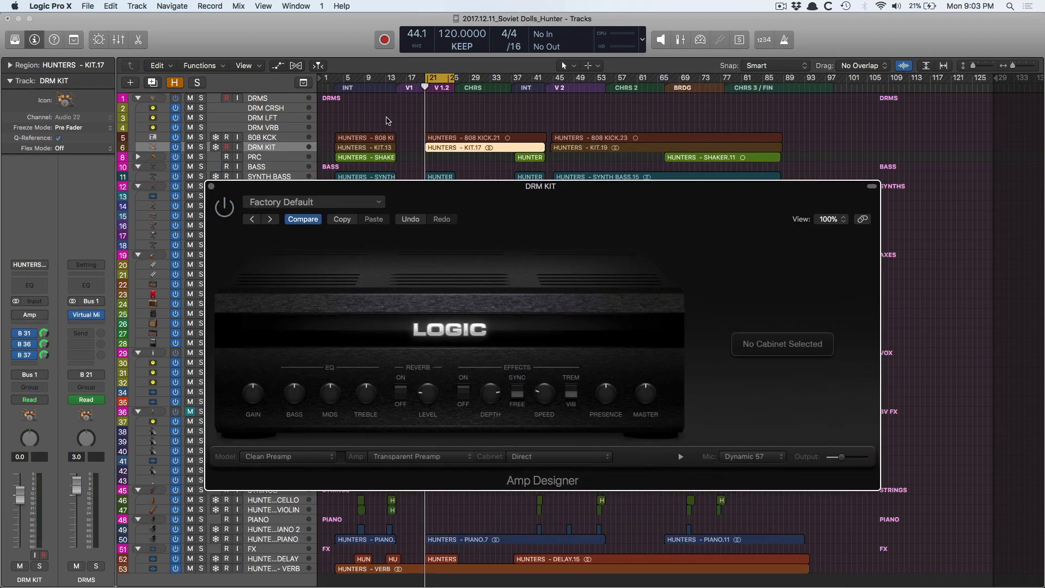
{"action": "left_click_drag", "start_coordinate": [370, 185], "coordinate": [400, 211]}
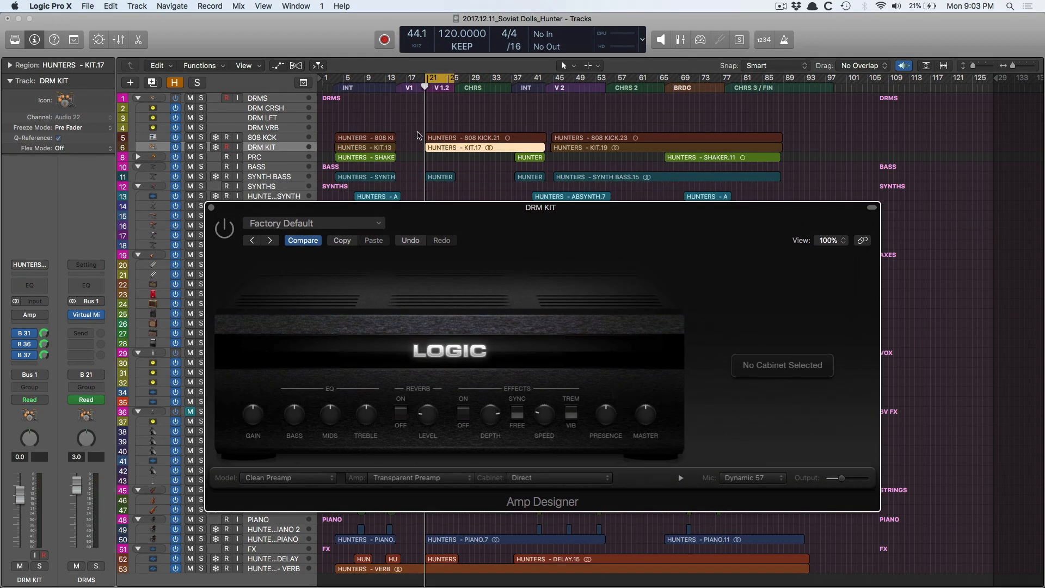
{"action": "left_click_drag", "start_coordinate": [418, 135], "coordinate": [500, 169]}
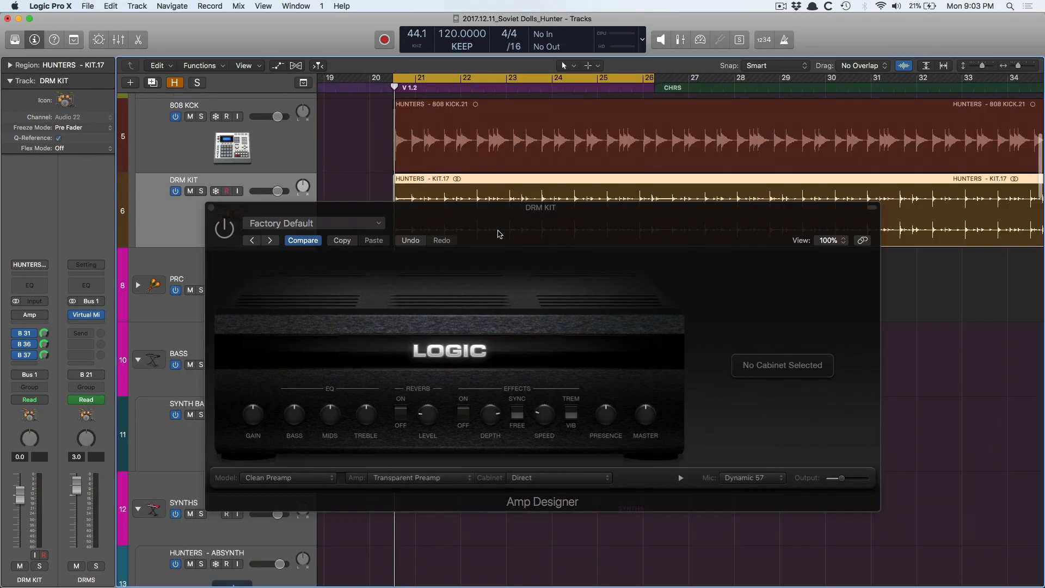
{"action": "left_click_drag", "start_coordinate": [499, 235], "coordinate": [476, 302]}
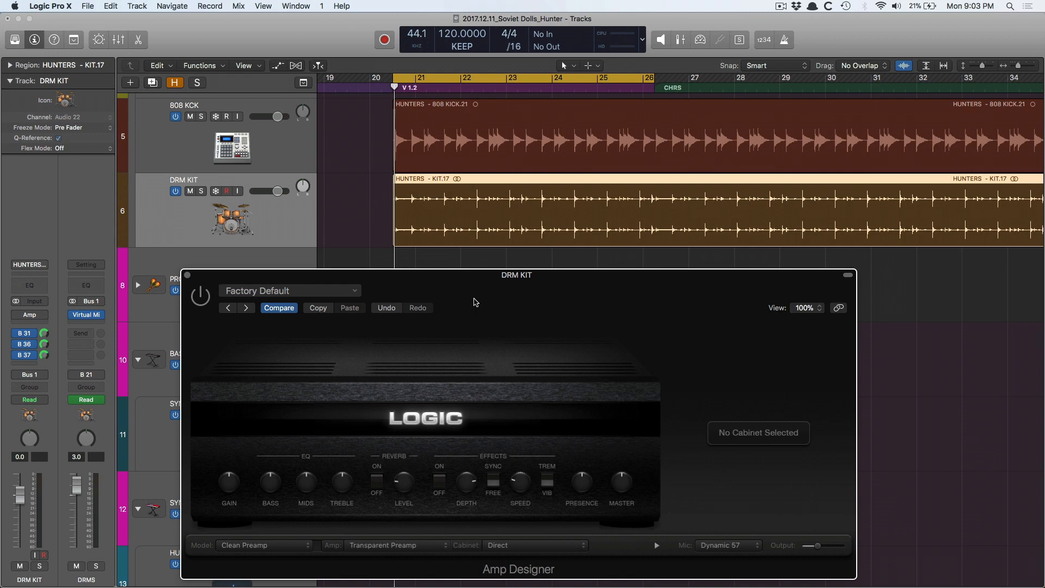
{"action": "key", "text": "space"}
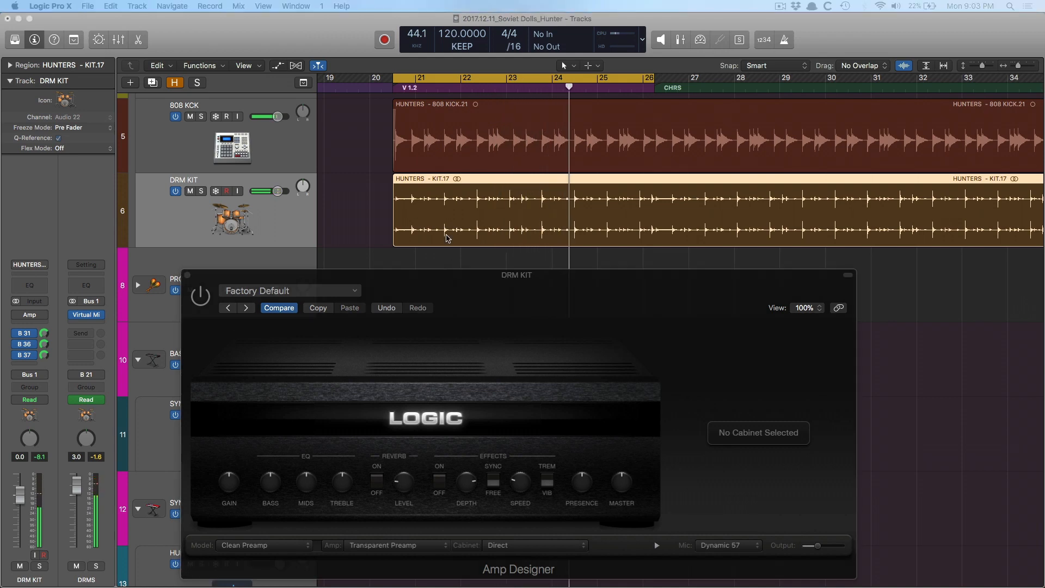
{"action": "left_click", "coordinate": [435, 283]}
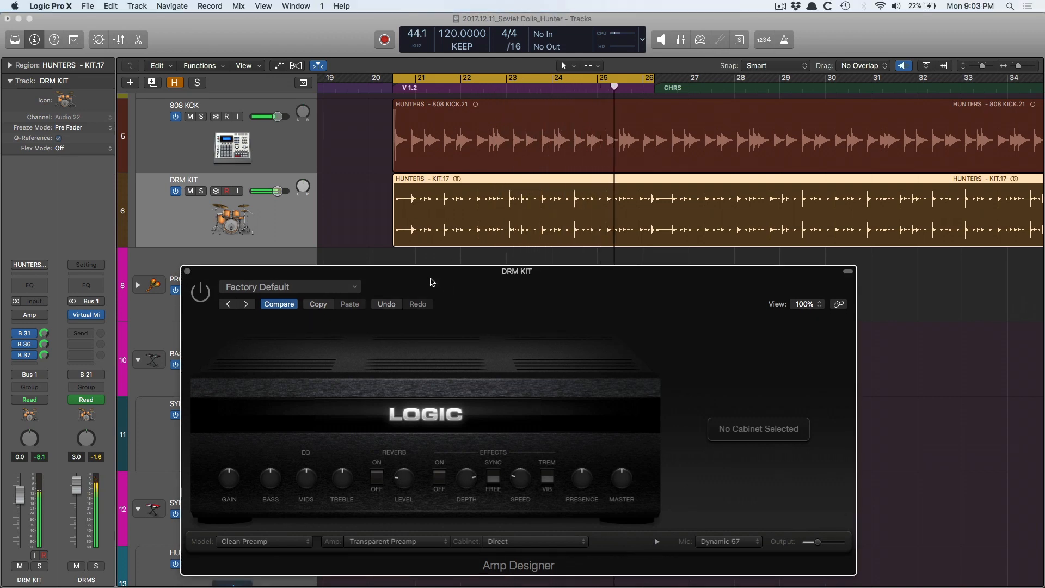
- Solo the DRM KIT track with Amp Designer active again and audition the British Bright EQ type
{"action": "left_click", "coordinate": [202, 191]}
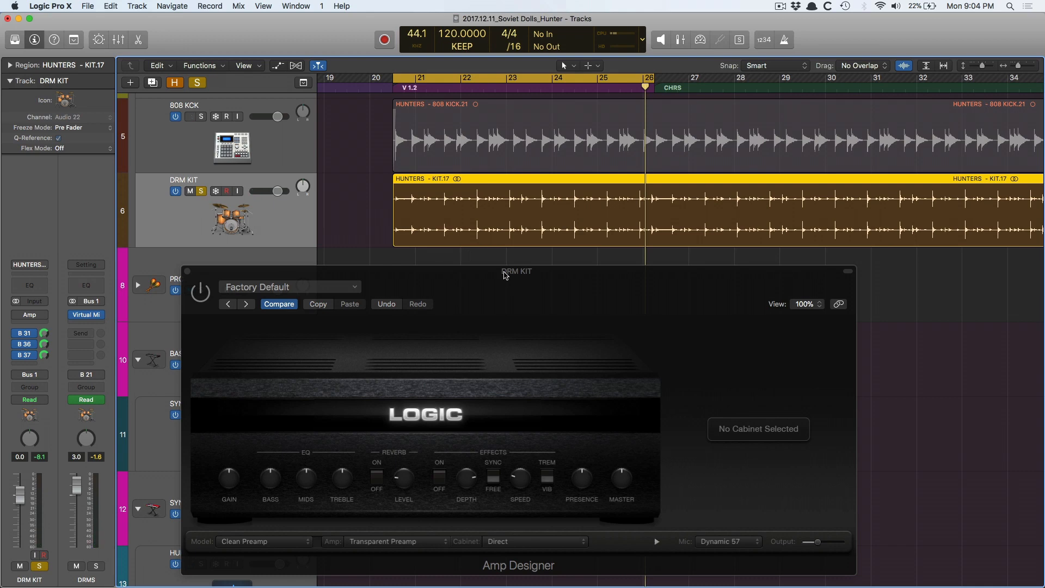
{"action": "left_click_drag", "start_coordinate": [505, 275], "coordinate": [526, 265]}
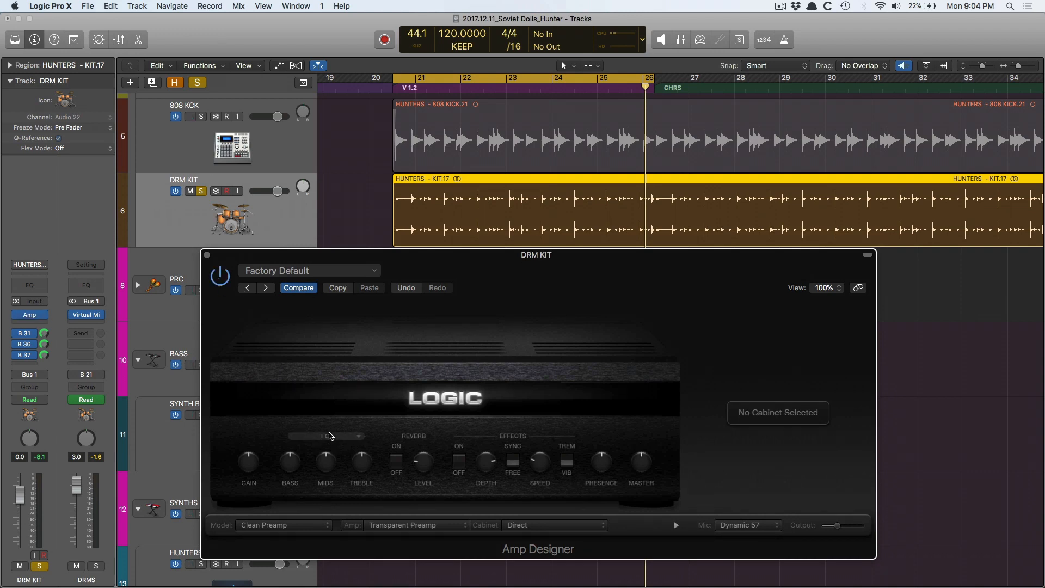
{"action": "left_click", "coordinate": [329, 435]}
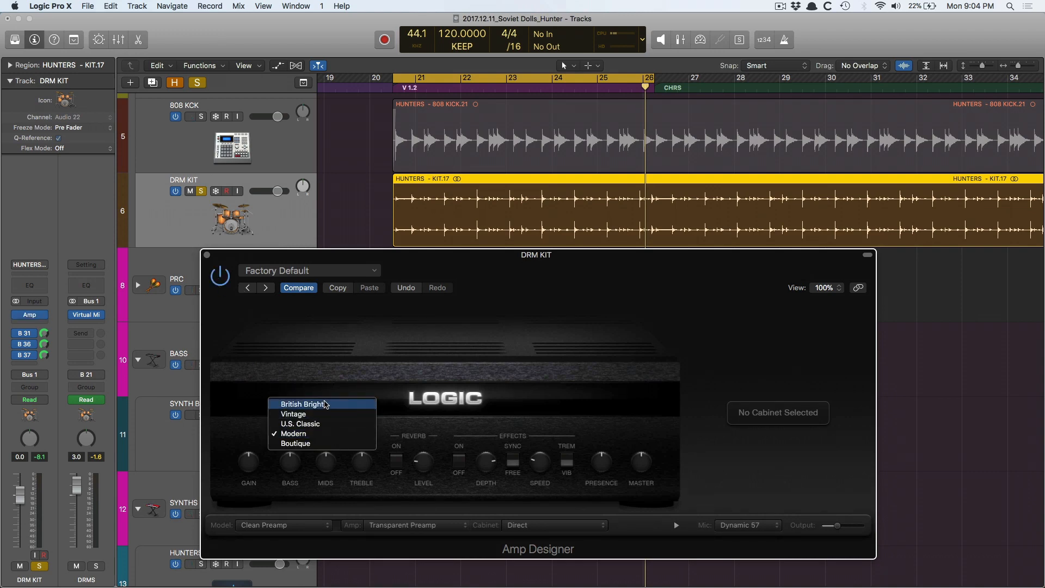
{"action": "left_click", "coordinate": [325, 404]}
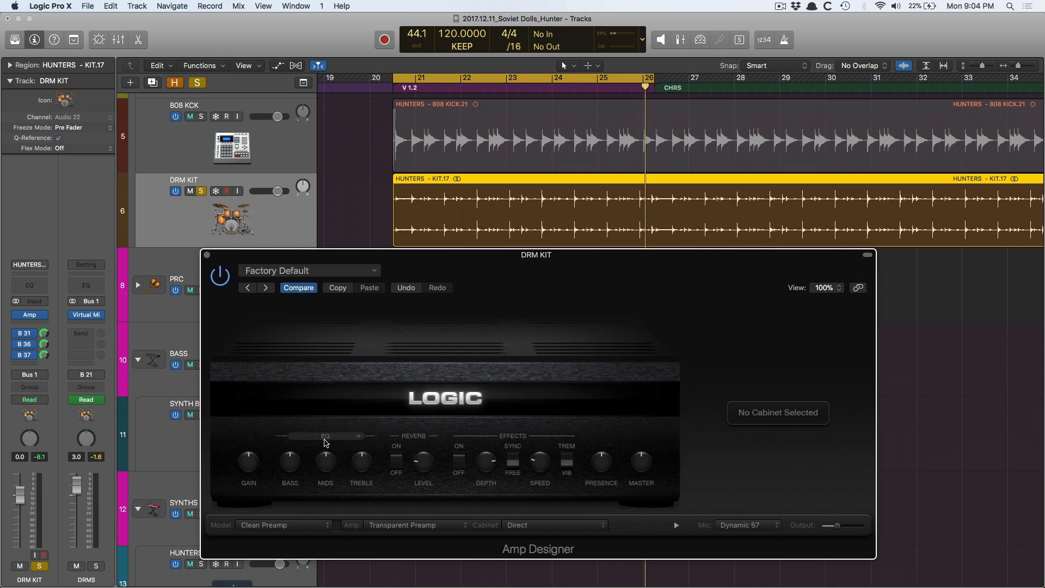
{"action": "left_click", "coordinate": [325, 443]}
{"action": "left_click", "coordinate": [305, 401]}
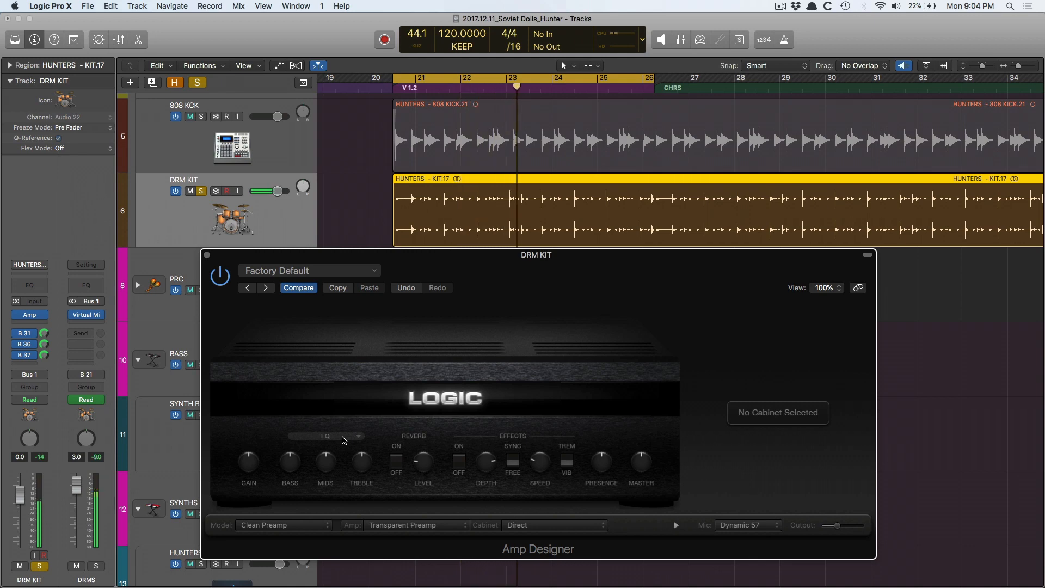
- Audition the Vintage and U.S. Classic EQ types on the soloed drum kit
{"action": "left_click", "coordinate": [343, 440]}
{"action": "left_click", "coordinate": [342, 444]}
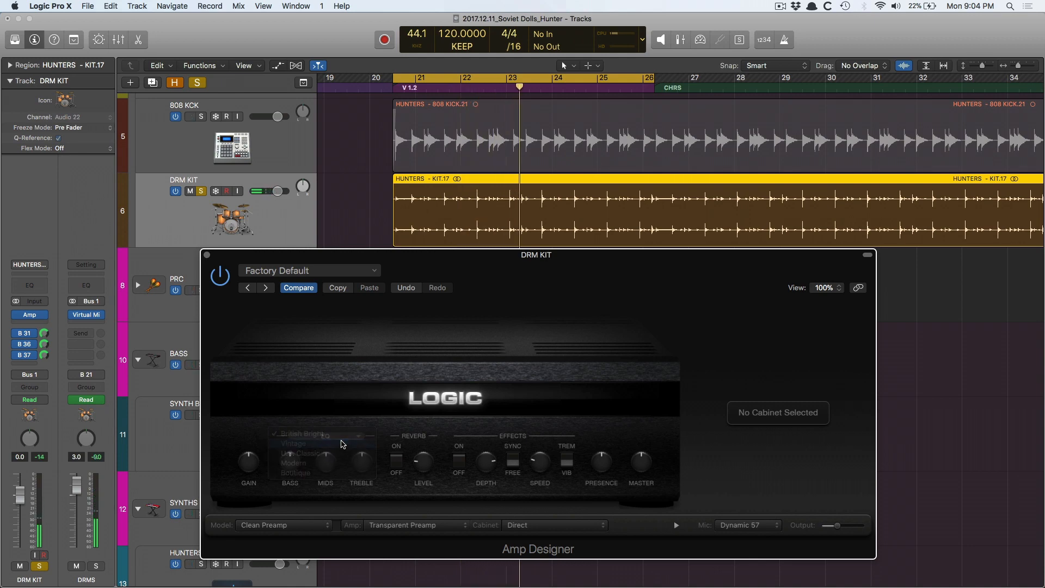
{"action": "key", "text": "space"}
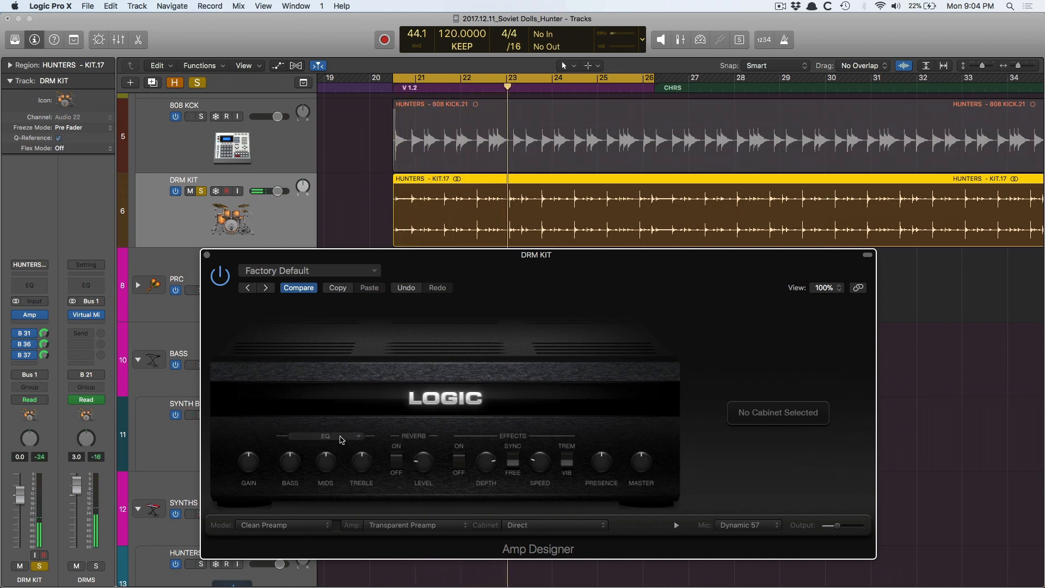
{"action": "left_click", "coordinate": [341, 438]}
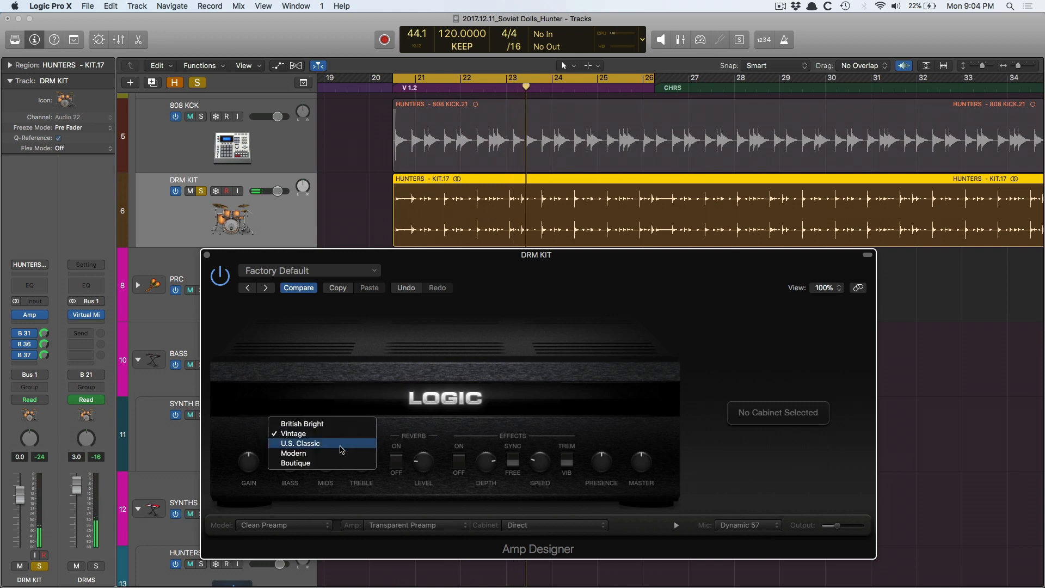
{"action": "left_click", "coordinate": [341, 443]}
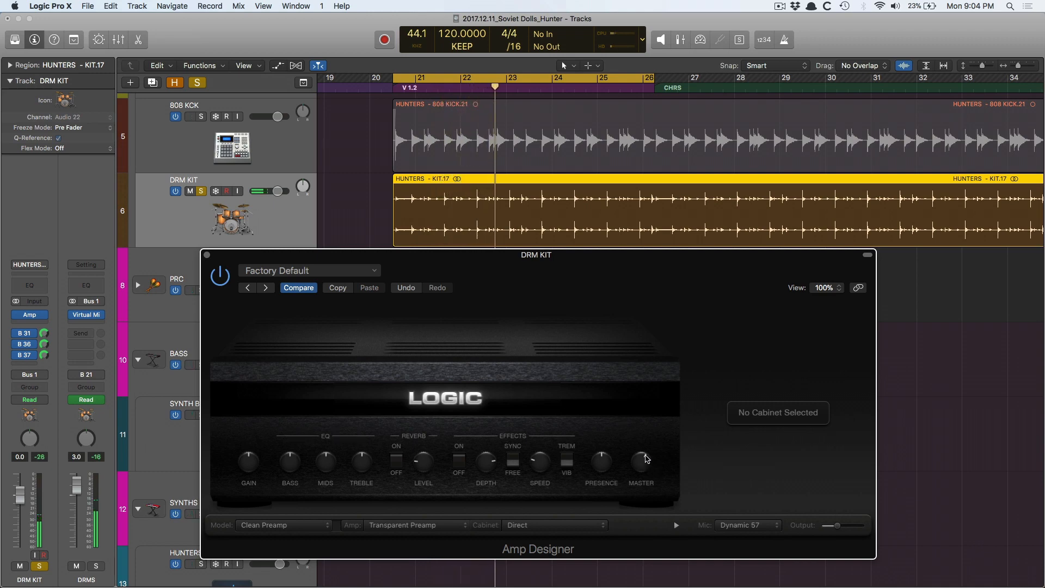
- Compare the Modern EQ type on the drum kit and switch the preamp's EQ type to Boutique
{"action": "left_click", "coordinate": [327, 435]}
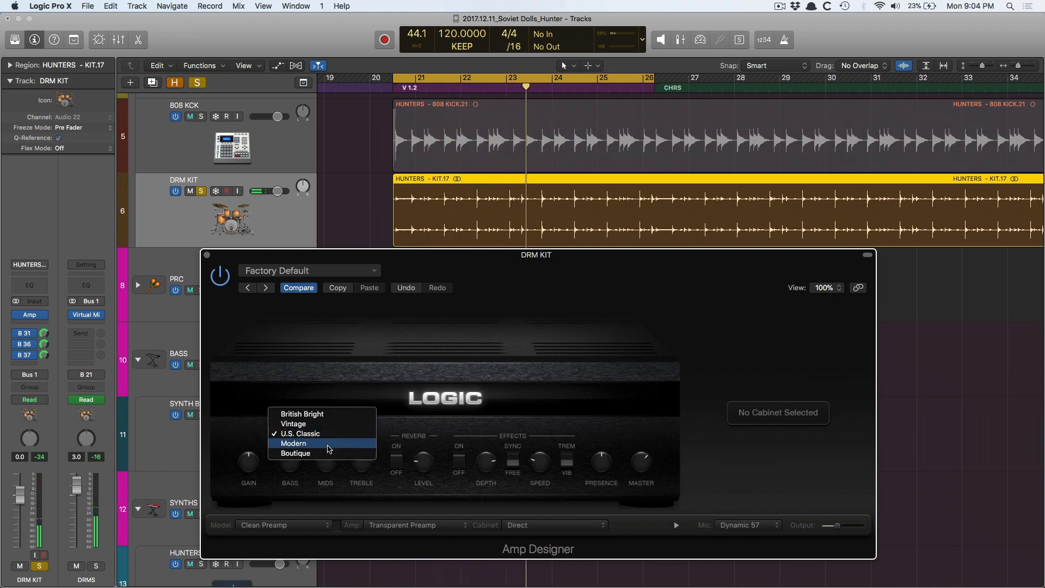
{"action": "left_click", "coordinate": [334, 448]}
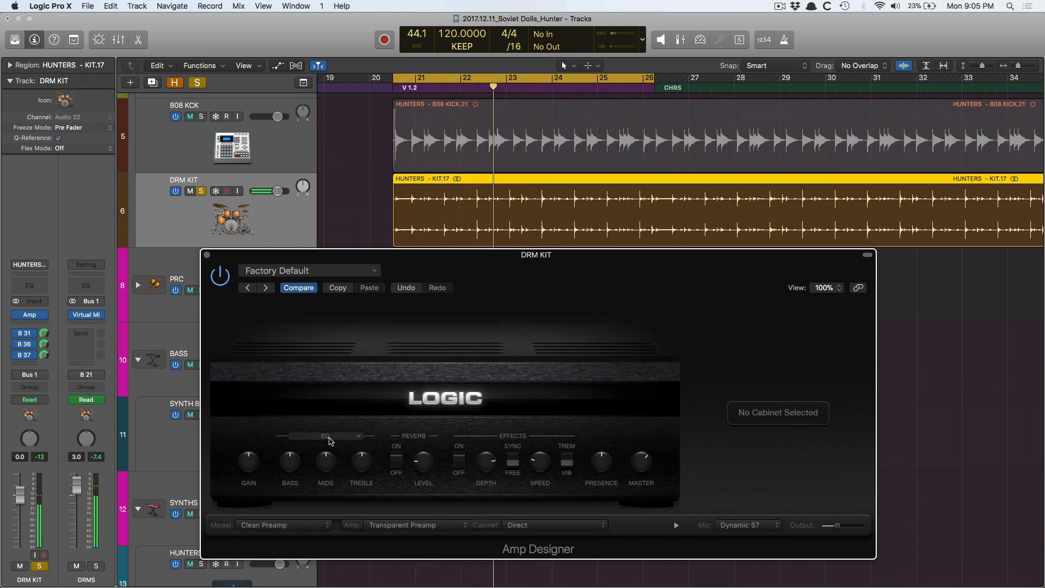
{"action": "left_click", "coordinate": [331, 441]}
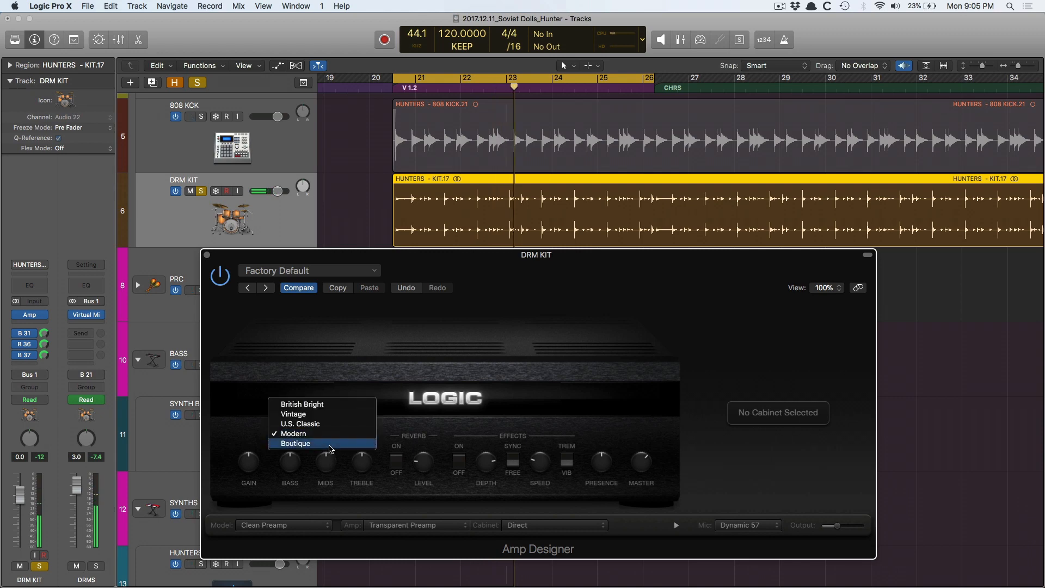
{"action": "left_click", "coordinate": [331, 449]}
- Stop playback, reset the preamp's Master knob to its centre default and unsolo the DRM KIT track
{"action": "key", "text": "space"}
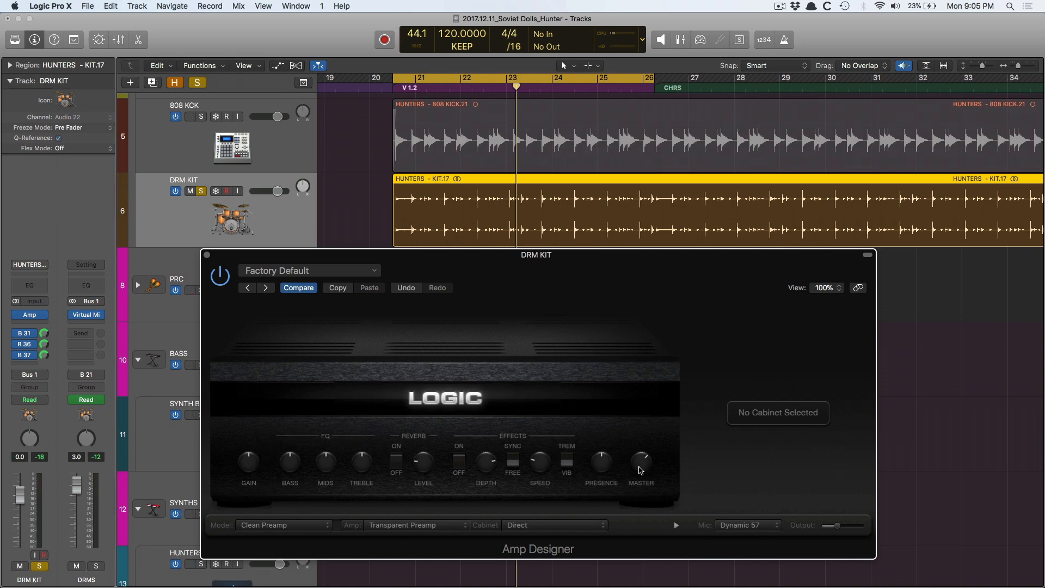
{"action": "left_click", "coordinate": [639, 465], "text": "alt"}
{"action": "left_click", "coordinate": [201, 191]}
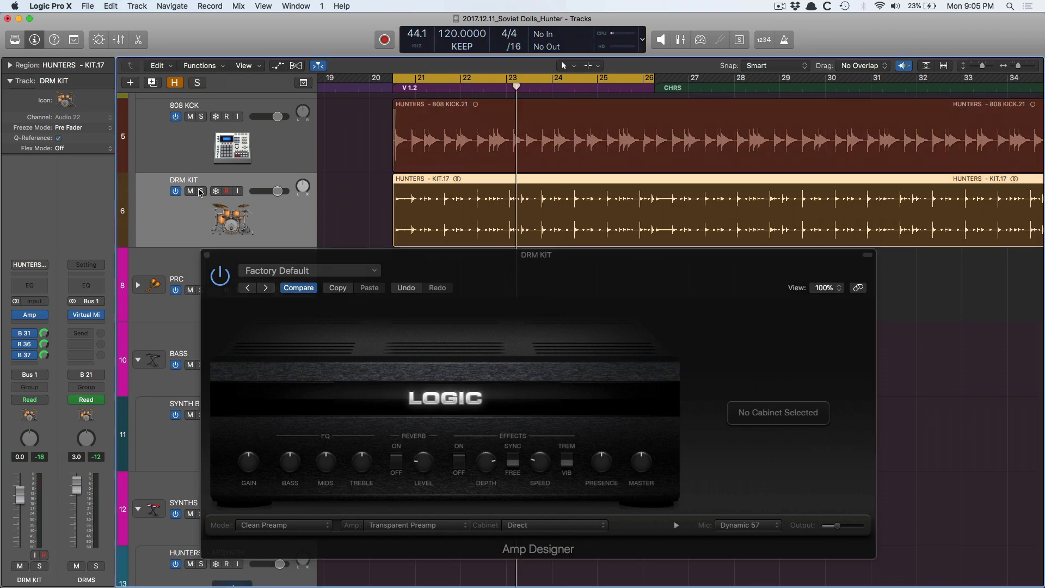
- Play the full mix, audition the Modern EQ type on the drum kit and switch the preamp's EQ type to U.S. Classic
{"action": "left_click_drag", "start_coordinate": [479, 268], "coordinate": [467, 219]}
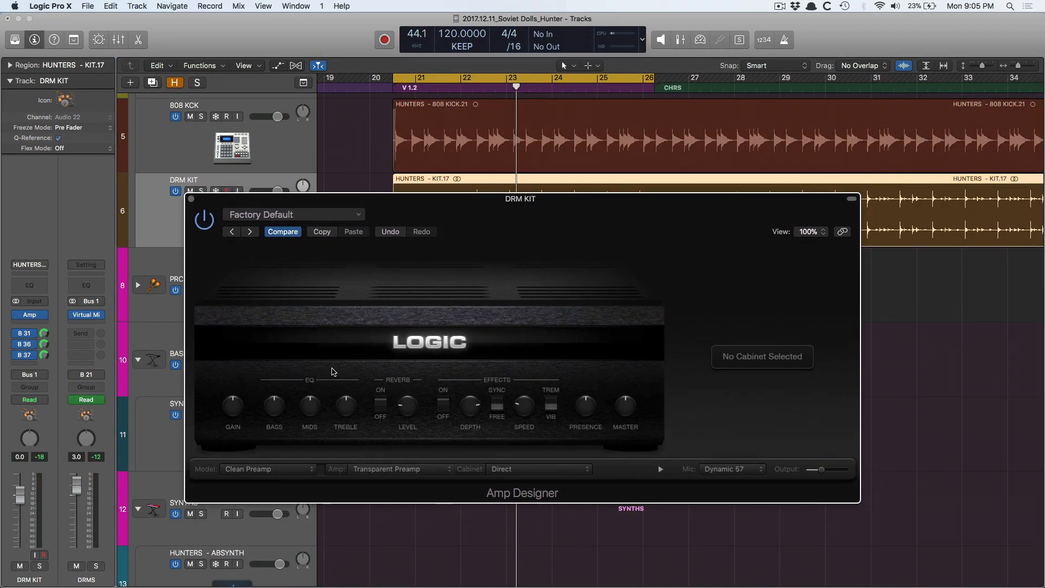
{"action": "key", "text": "space"}
{"action": "left_click", "coordinate": [321, 384]}
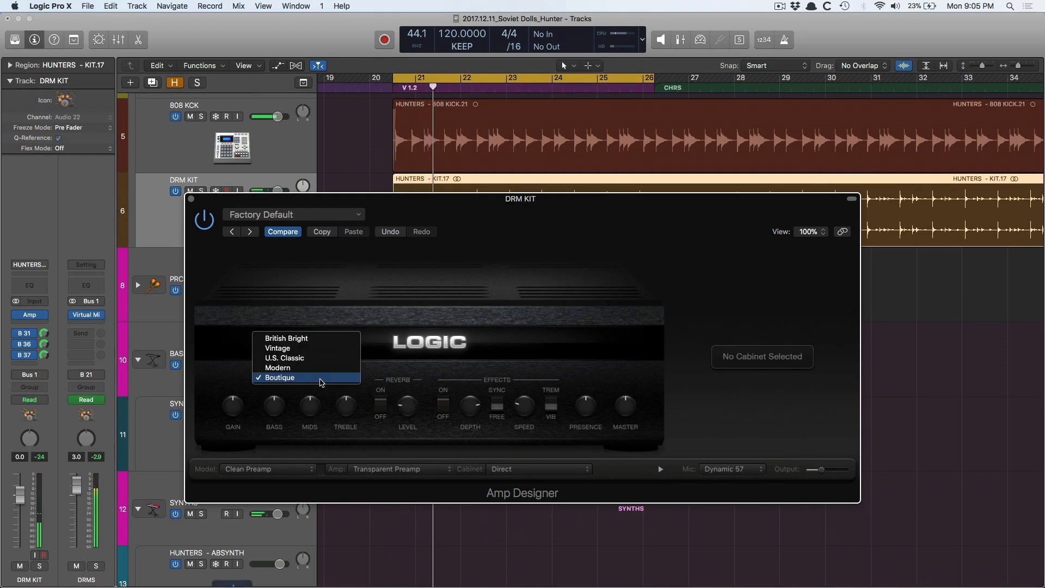
{"action": "left_click", "coordinate": [322, 367]}
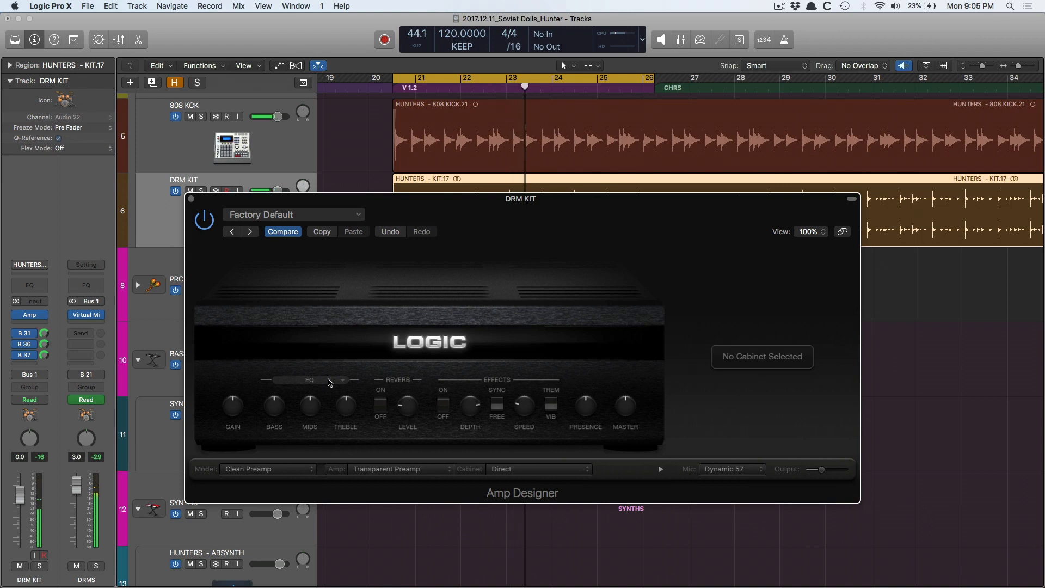
{"action": "left_click", "coordinate": [330, 383]}
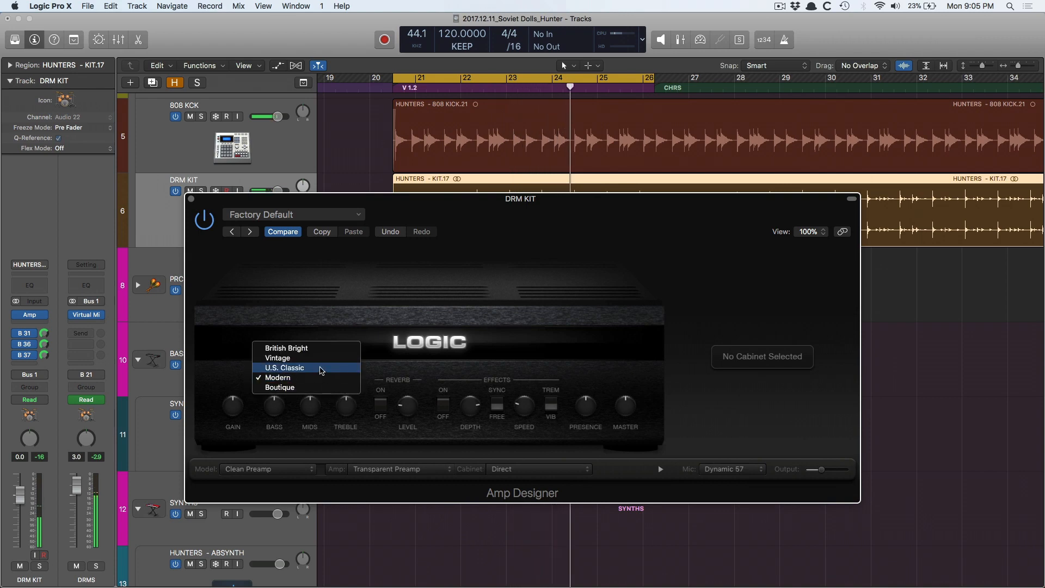
{"action": "left_click", "coordinate": [321, 368]}
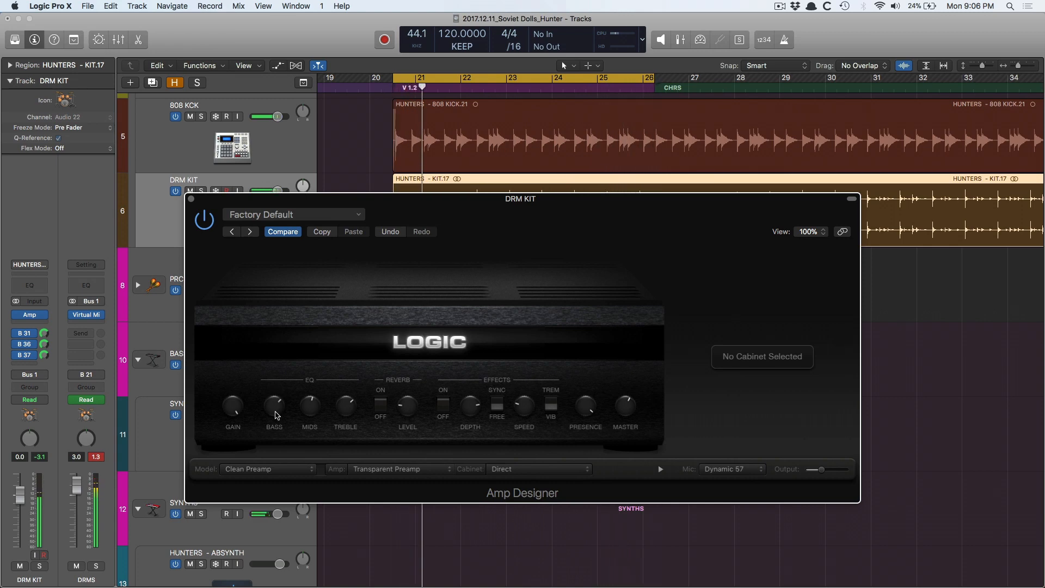
- Compare the Modern EQ type against U.S. Classic in the full mix and return to U.S. Classic
{"action": "left_click", "coordinate": [309, 379]}
{"action": "left_click", "coordinate": [311, 387]}
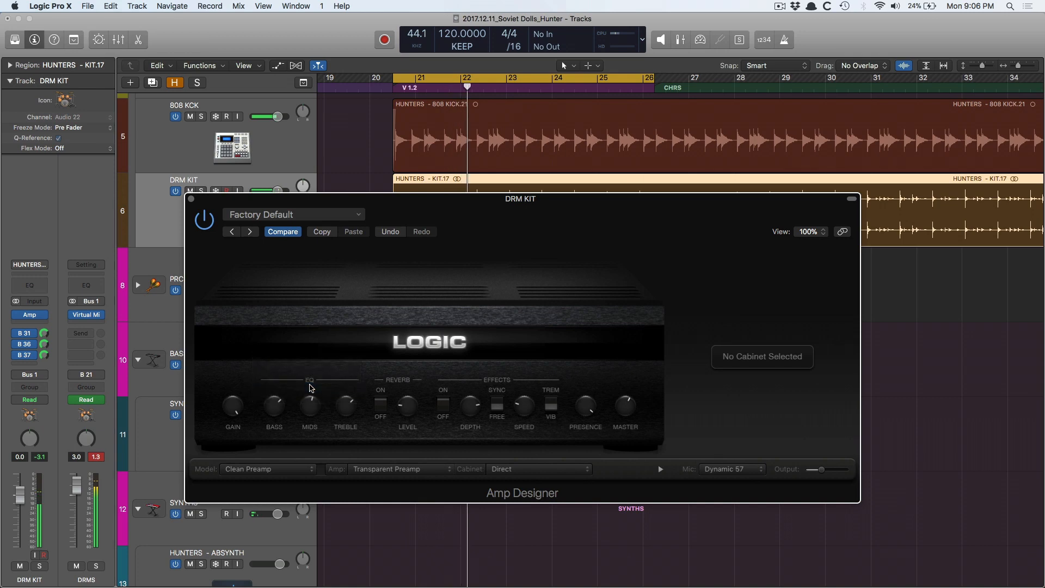
{"action": "left_click", "coordinate": [311, 383]}
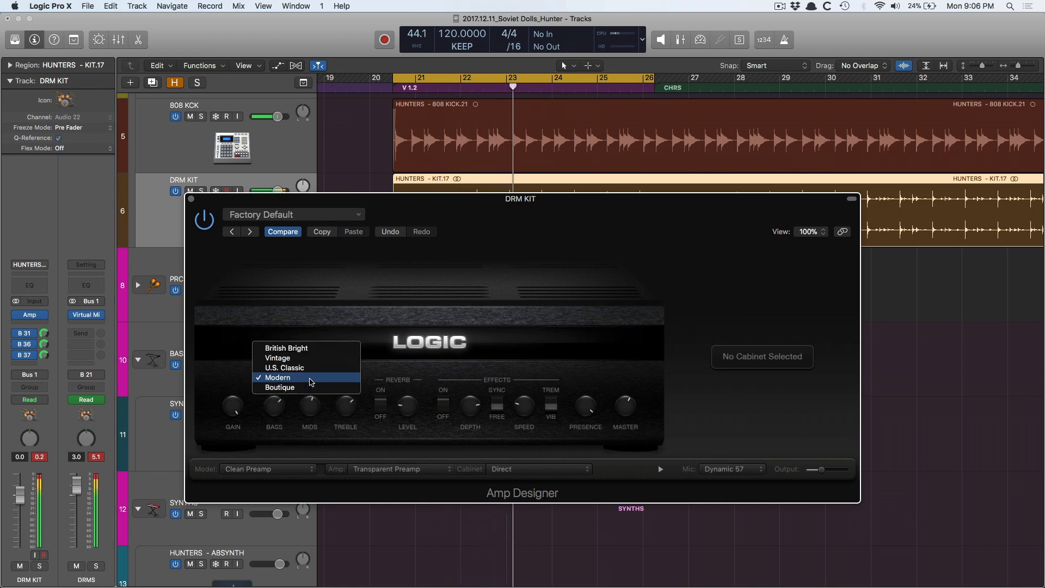
{"action": "left_click", "coordinate": [306, 367]}
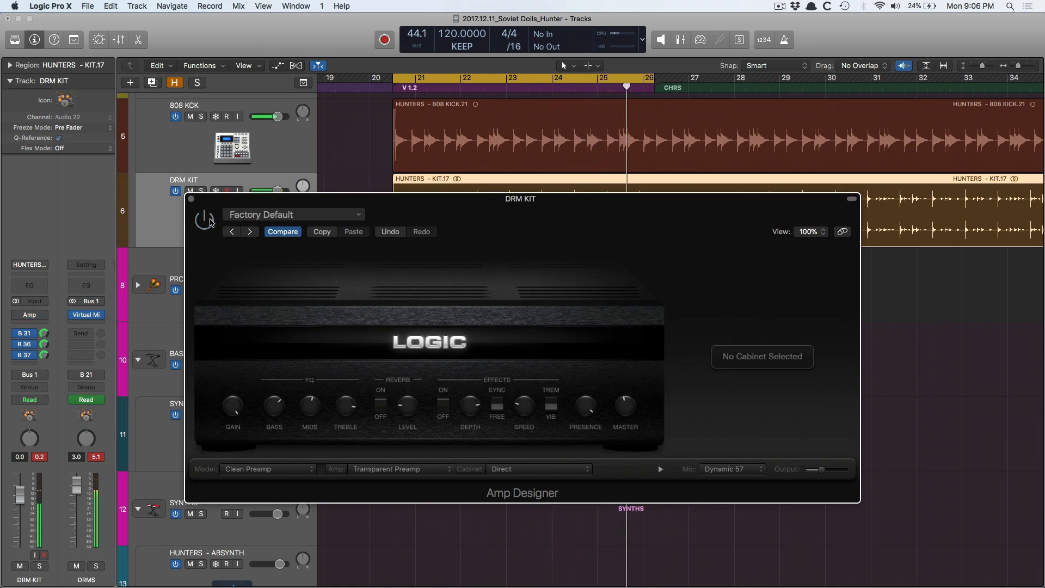
- Reactivate Amp Designer, audition Warm Reverb and Rich Reverb, and set the reverb type to Sweet Reverb
{"action": "left_click", "coordinate": [211, 222]}
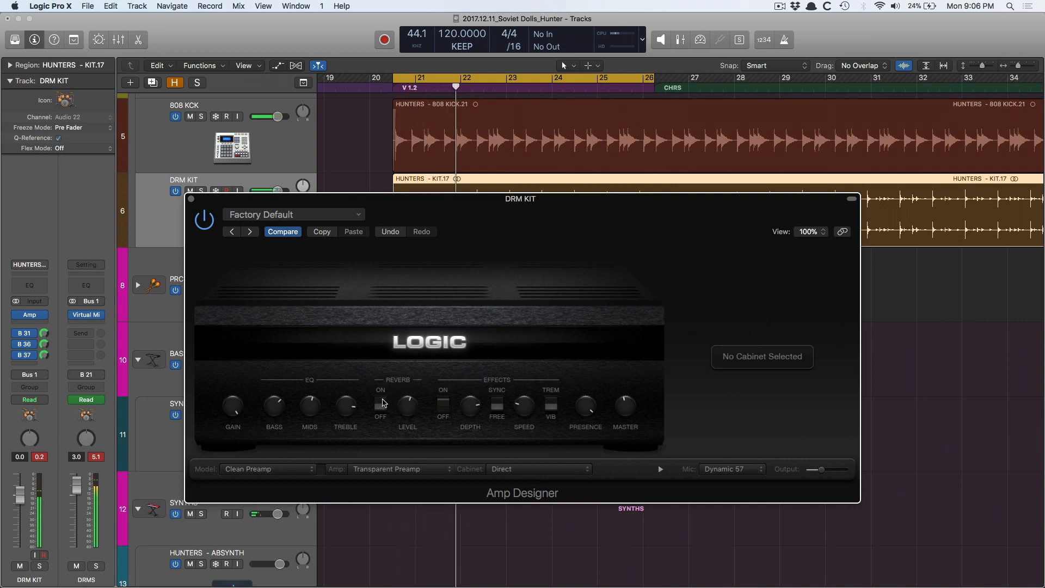
{"action": "left_click", "coordinate": [410, 383]}
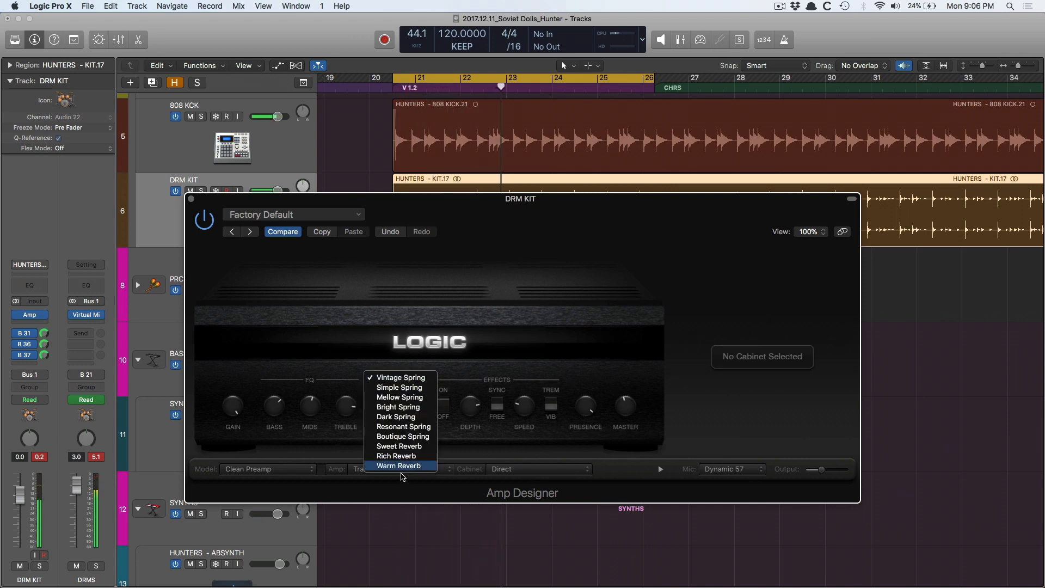
{"action": "left_click", "coordinate": [403, 466]}
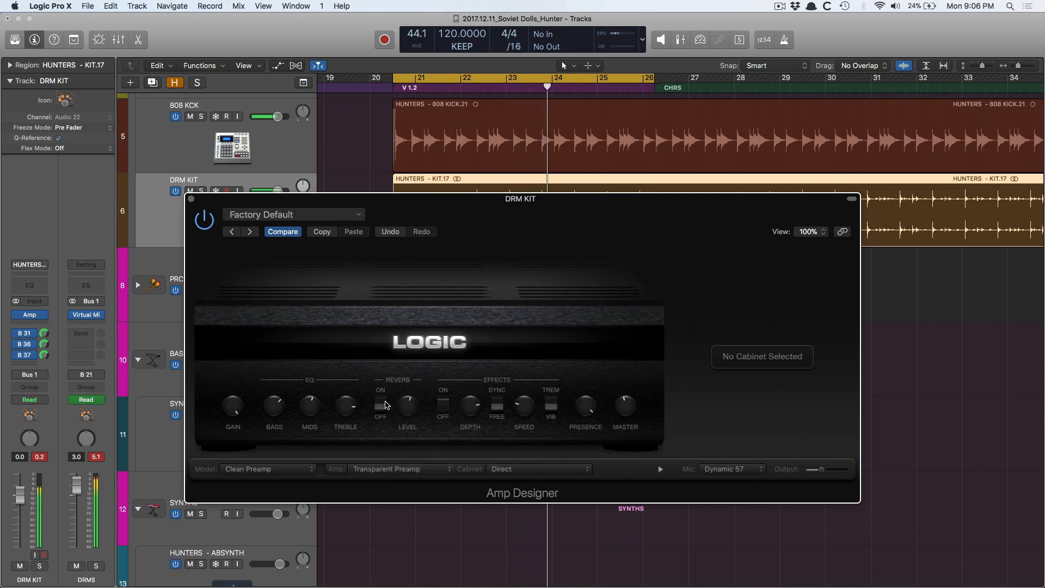
{"action": "left_click", "coordinate": [396, 381]}
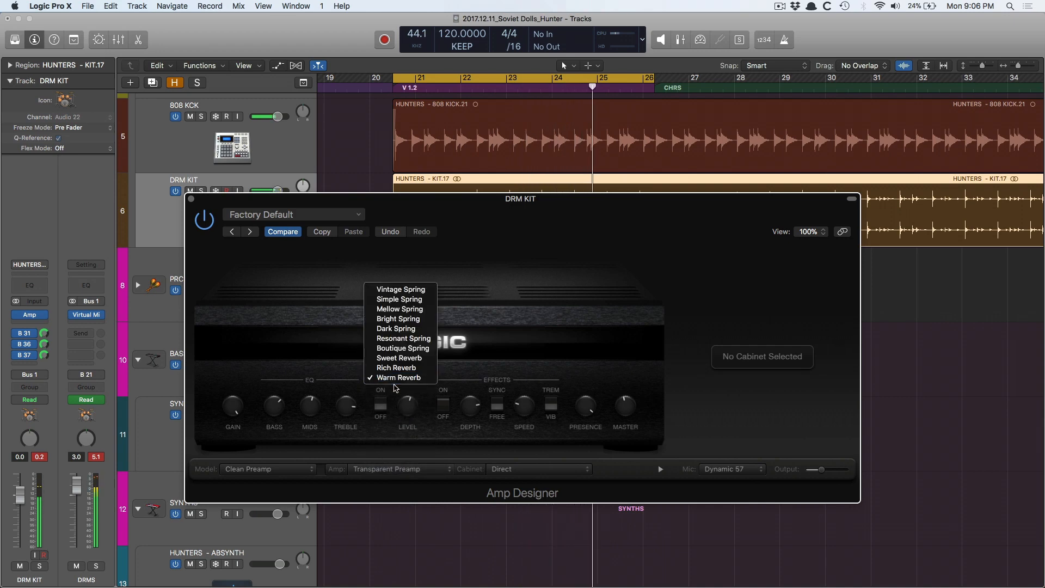
{"action": "left_click", "coordinate": [394, 372]}
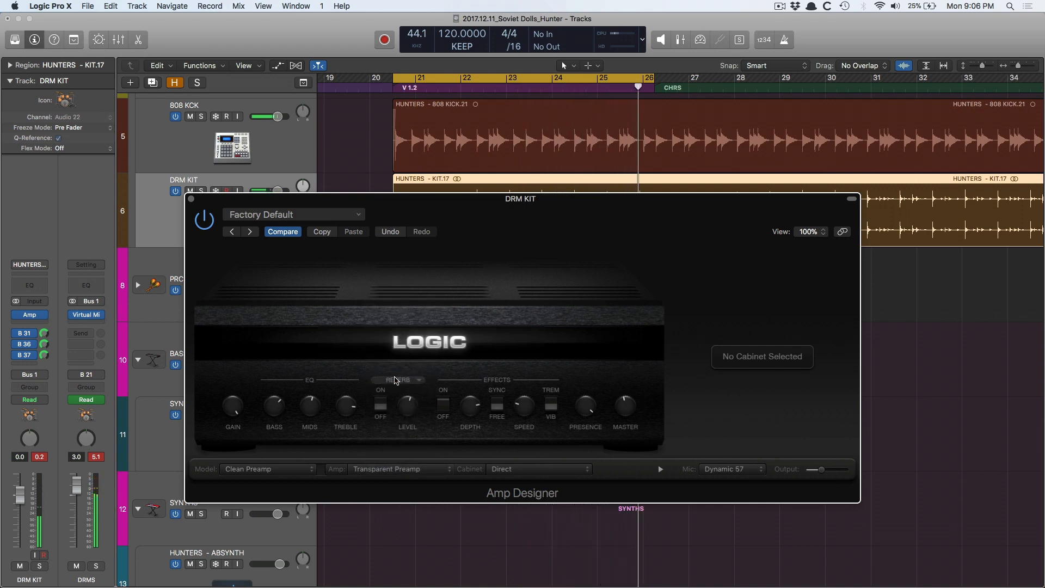
{"action": "left_click", "coordinate": [395, 380]}
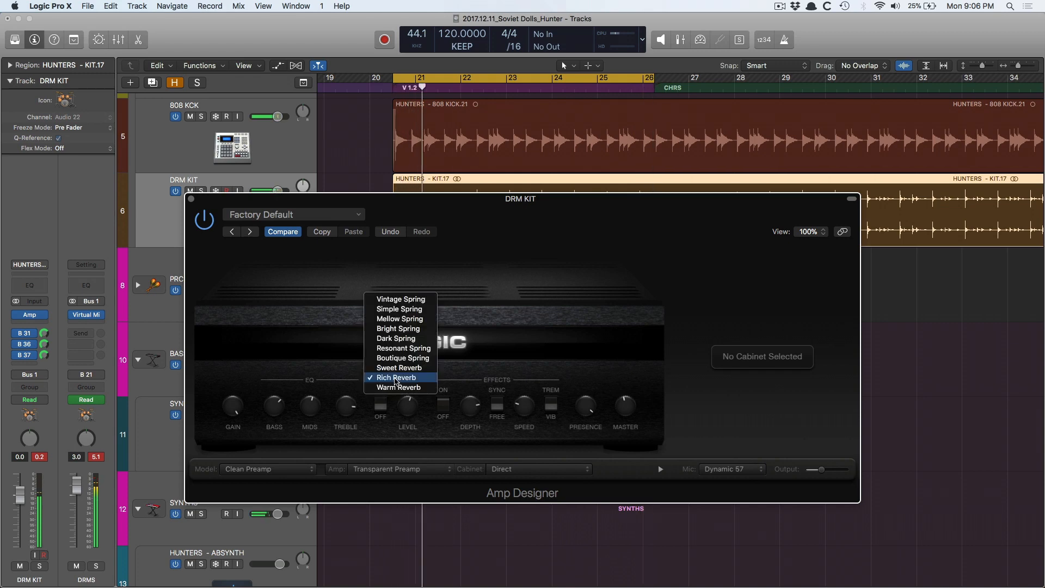
{"action": "left_click", "coordinate": [391, 373]}
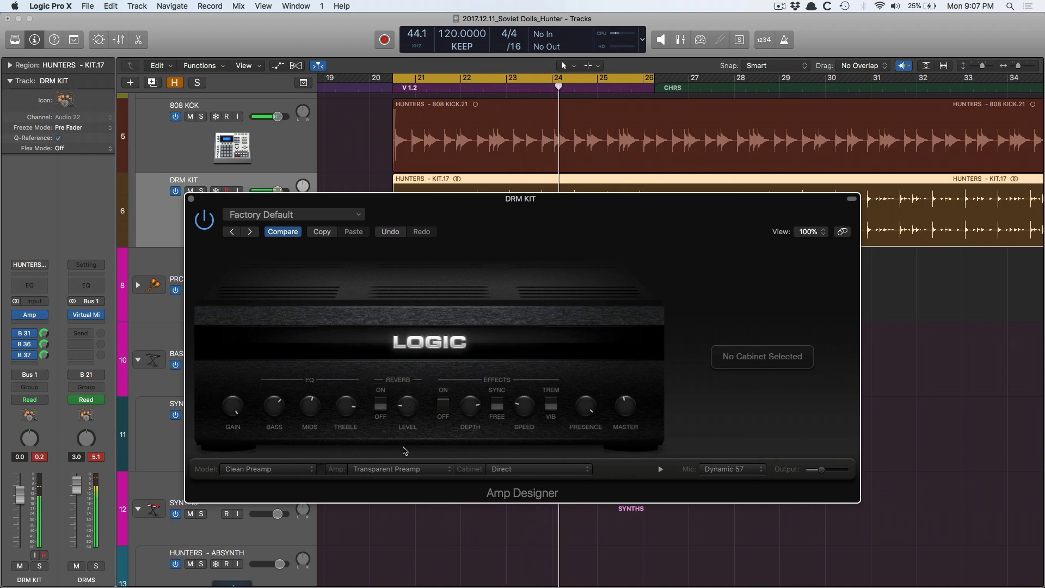
- Lower the preamp's reverb level and compare the drum kit with Amp Designer bypassed and active
{"action": "left_click_drag", "start_coordinate": [406, 405], "coordinate": [404, 458]}
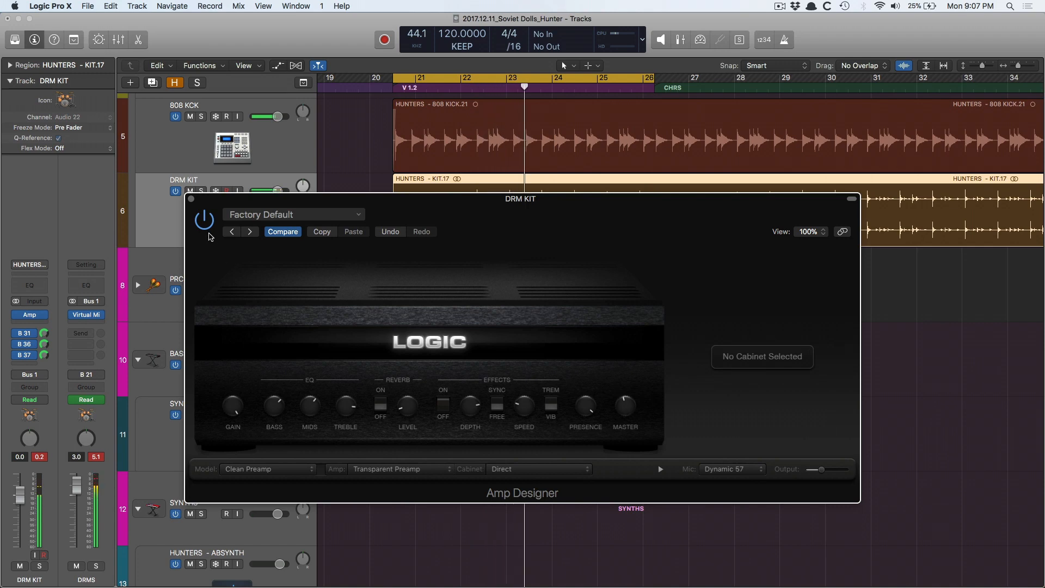
{"action": "left_click", "coordinate": [205, 224]}
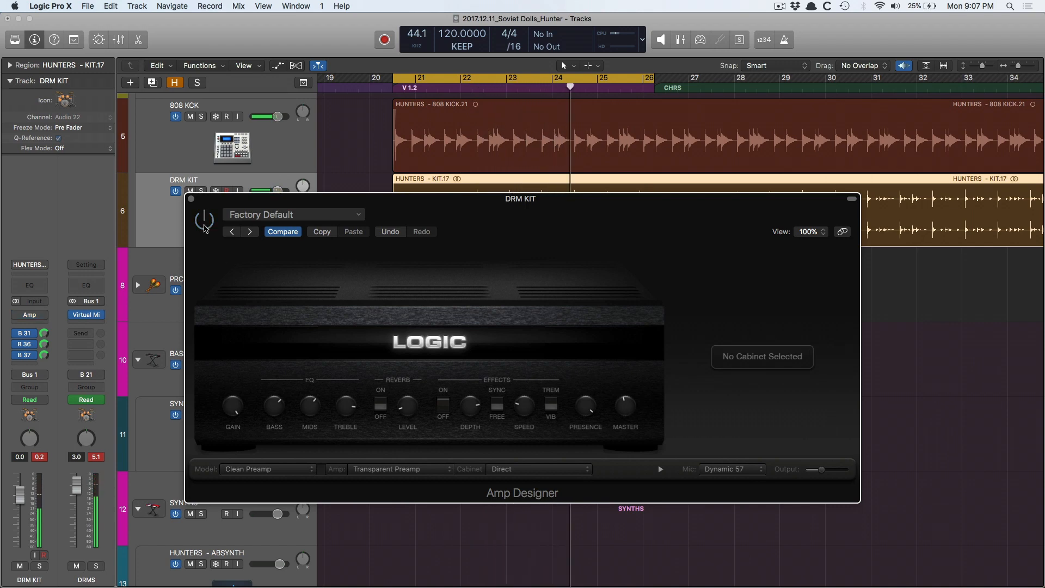
{"action": "left_click", "coordinate": [205, 227]}
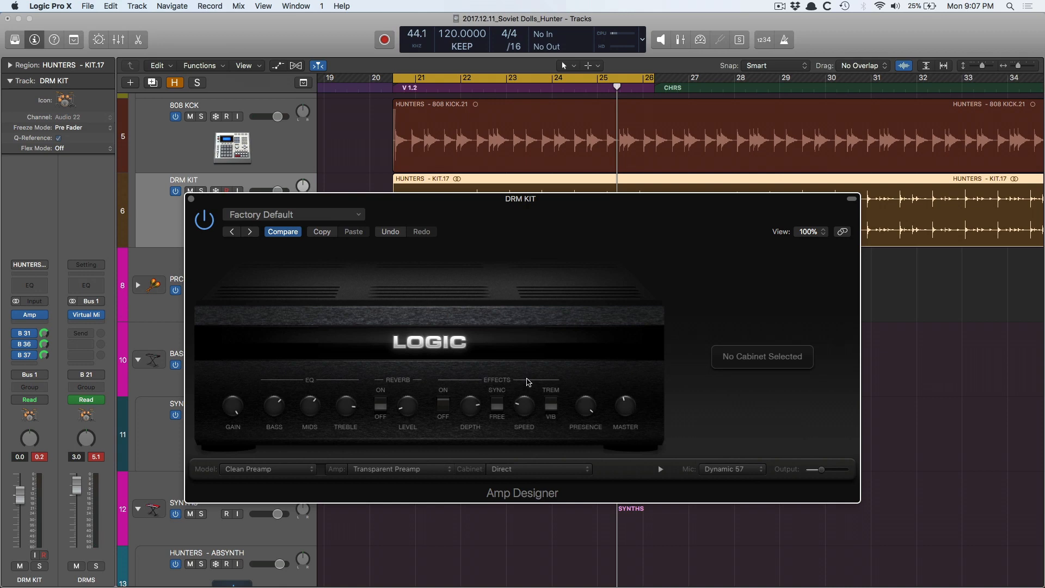
- Review the EQ types and reverb types available in the Clean Preamp without changing the selections
{"action": "left_click", "coordinate": [345, 381]}
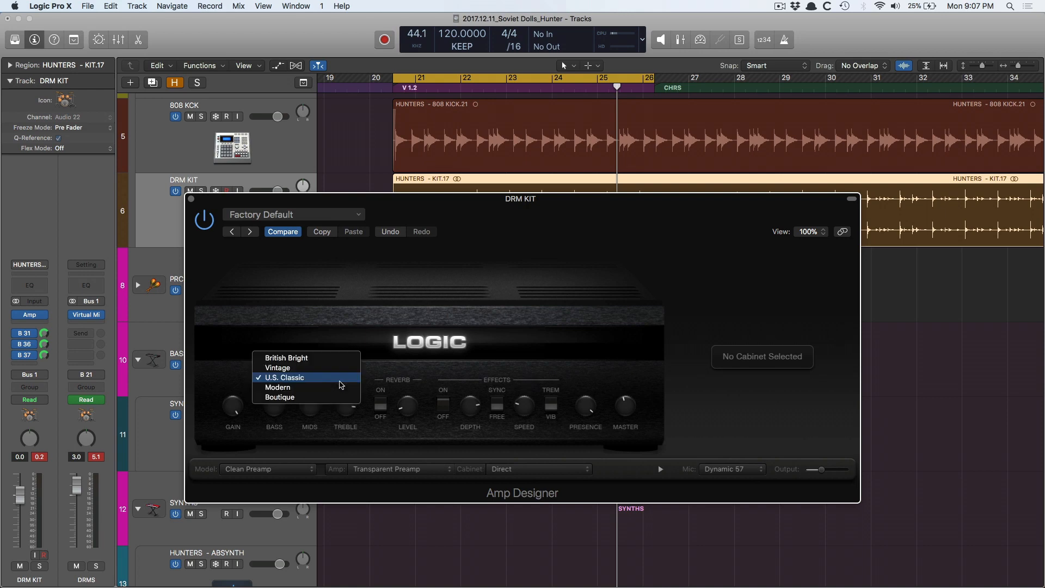
{"action": "left_click", "coordinate": [331, 381]}
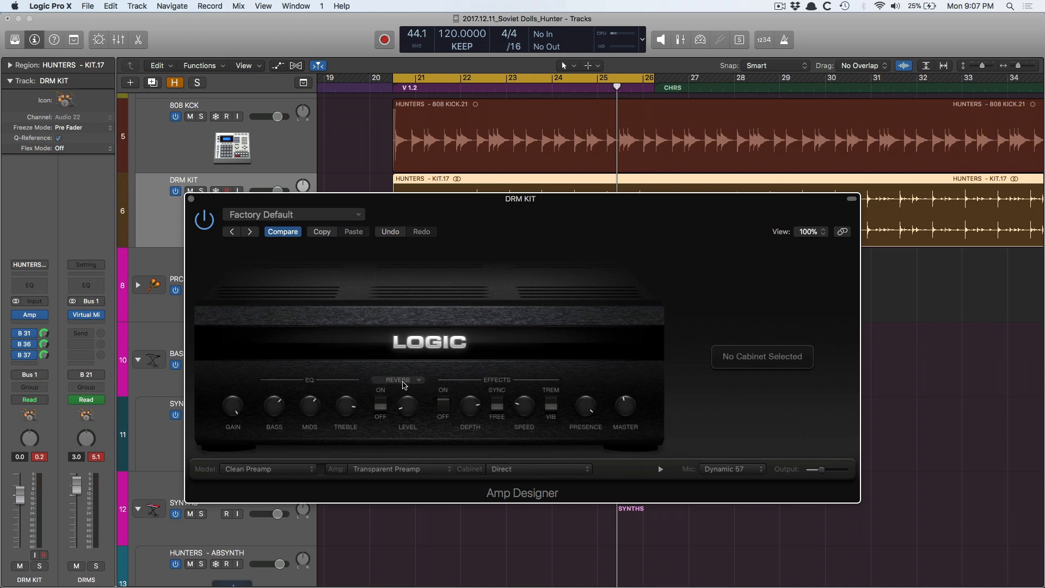
{"action": "left_click", "coordinate": [403, 384]}
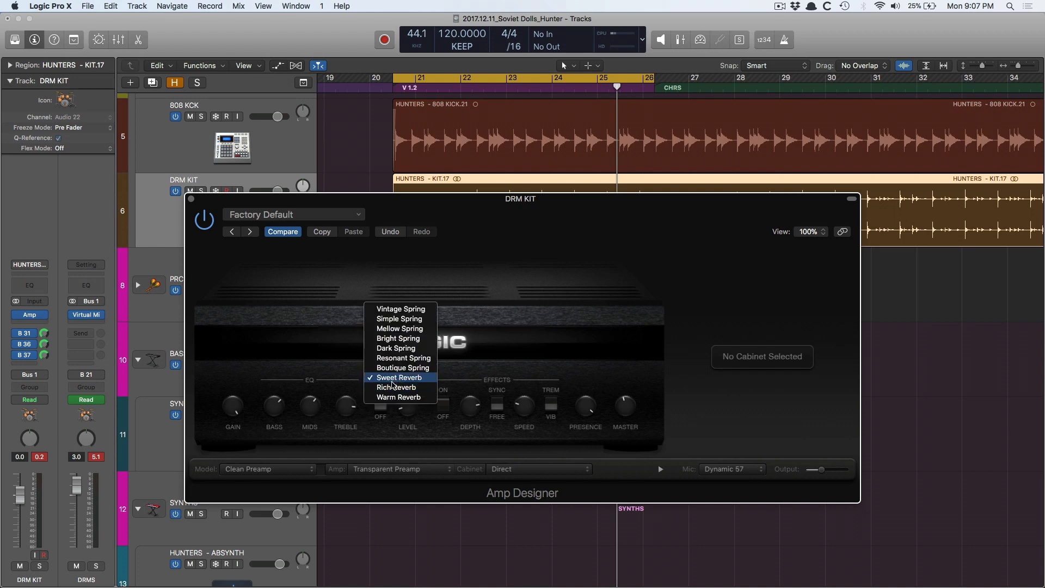
{"action": "left_click", "coordinate": [363, 380]}
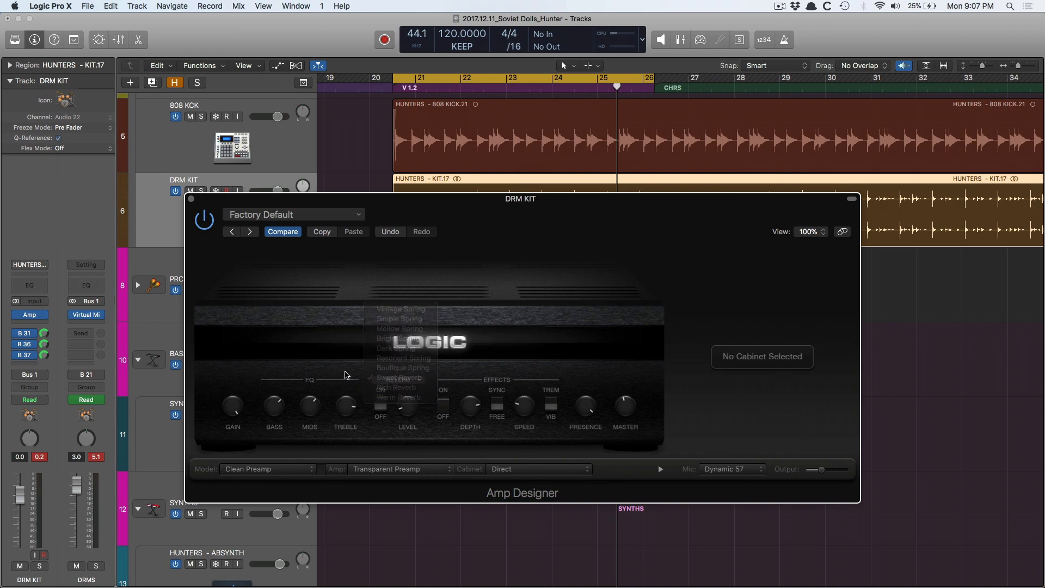
- Close the Amp Designer window and play the DRM KIT track soloed
{"action": "key", "text": "super+w"}
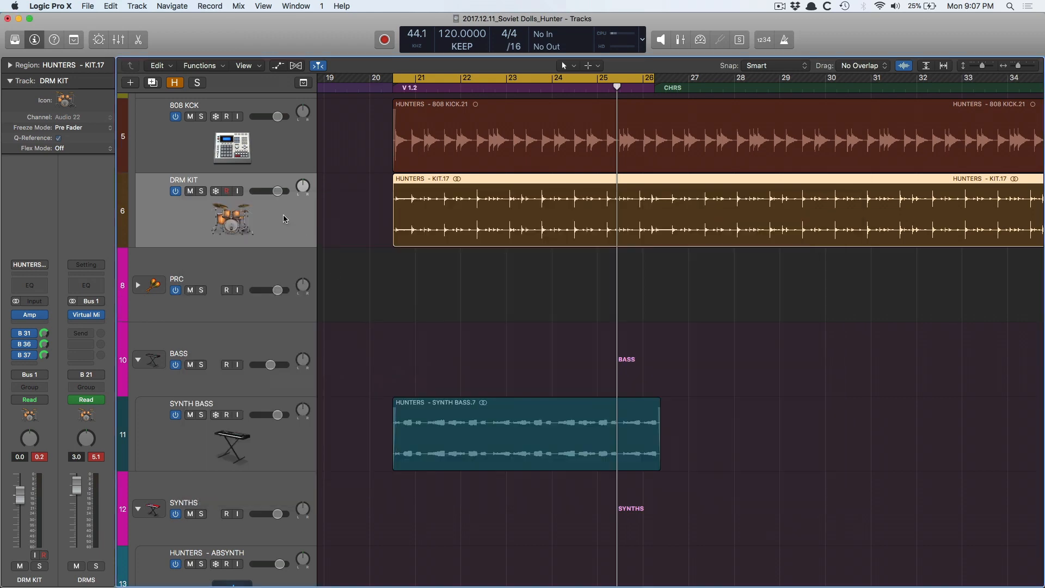
{"action": "left_click", "coordinate": [201, 192]}
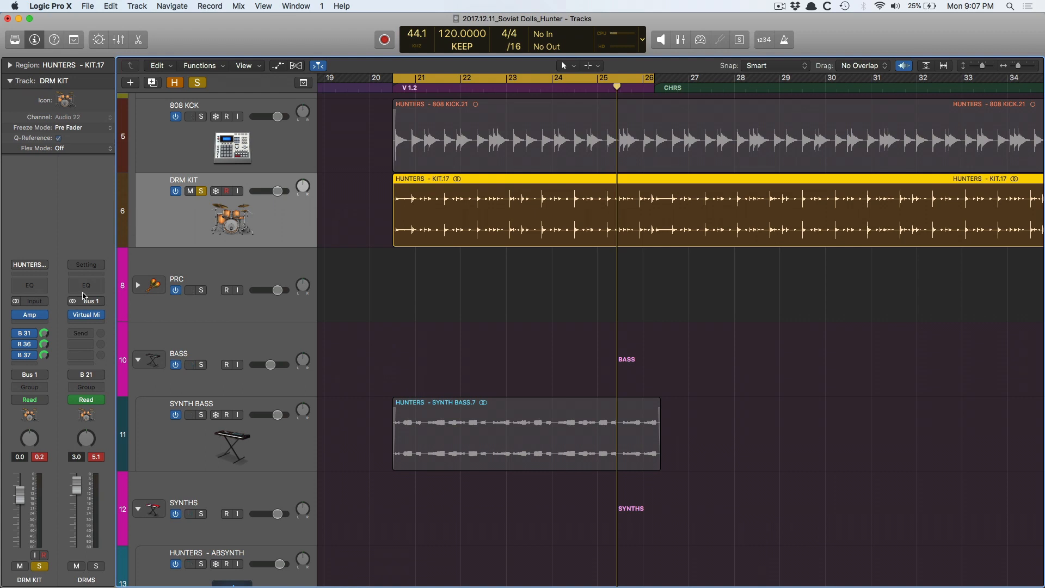
{"action": "key", "text": "space"}
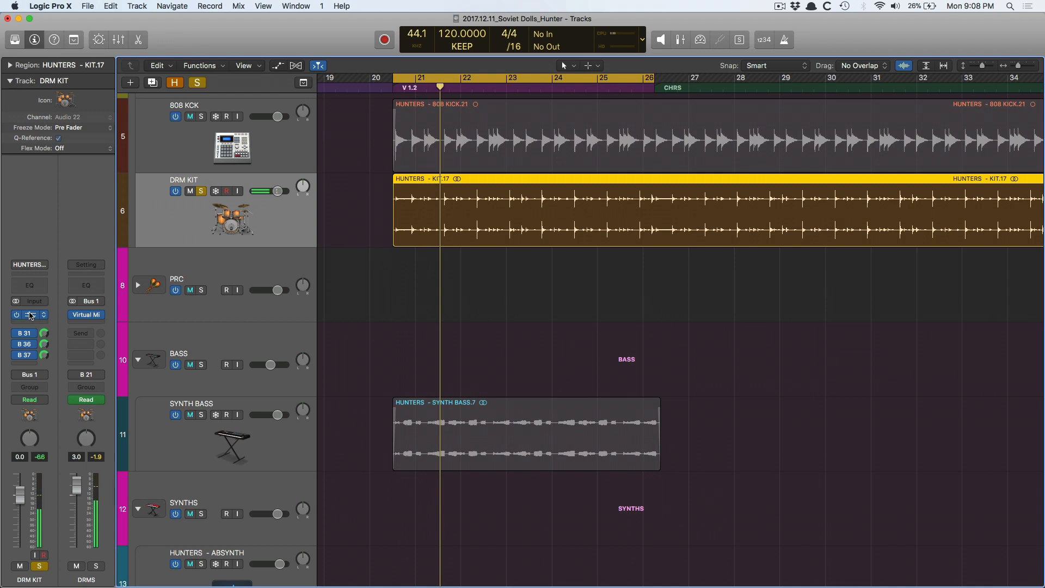
- Insert Pedalboard ahead of Amp Designer on the DRM KIT track and remove its default Tru-Tape Delay pedal
{"action": "left_click", "coordinate": [29, 315]}
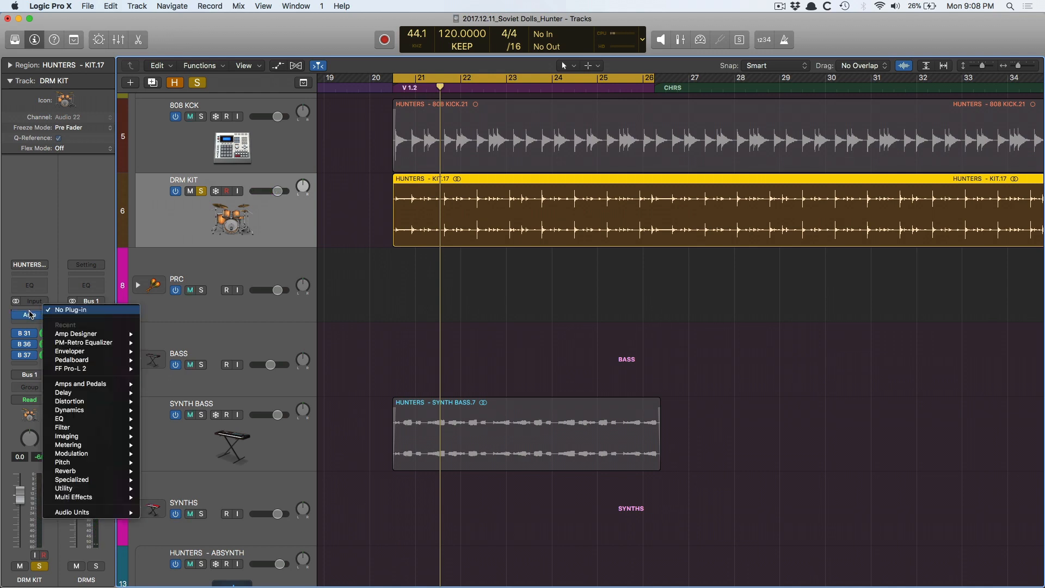
{"action": "mouse_move", "coordinate": [90, 393]}
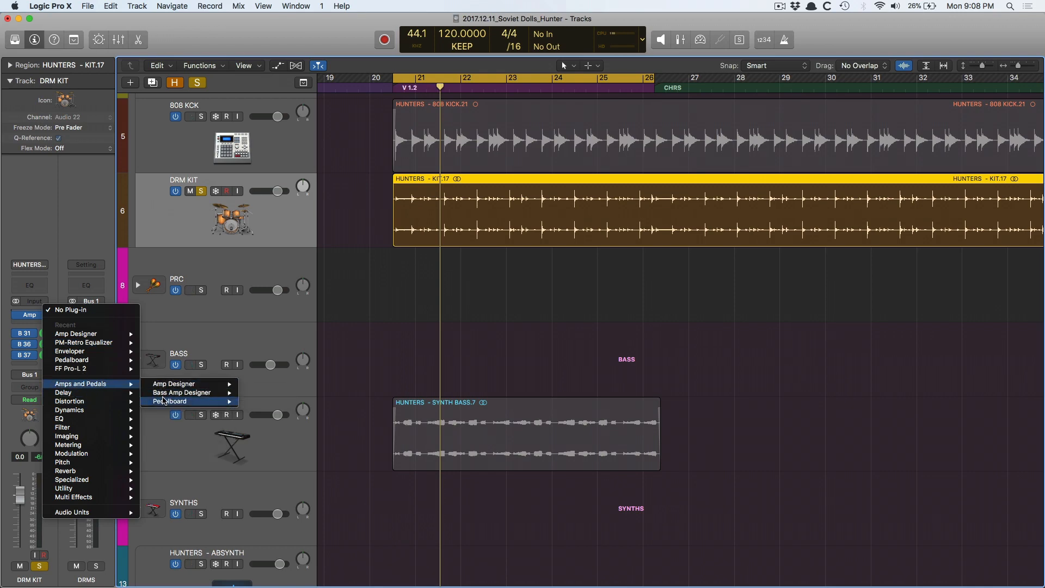
{"action": "left_click", "coordinate": [164, 401]}
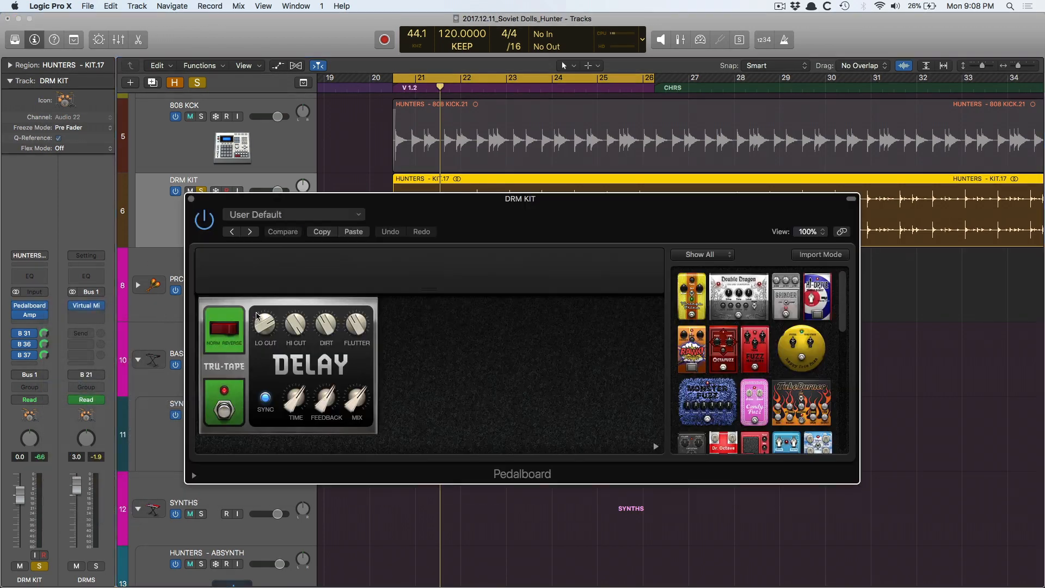
{"action": "left_click_drag", "start_coordinate": [244, 319], "coordinate": [651, 326]}
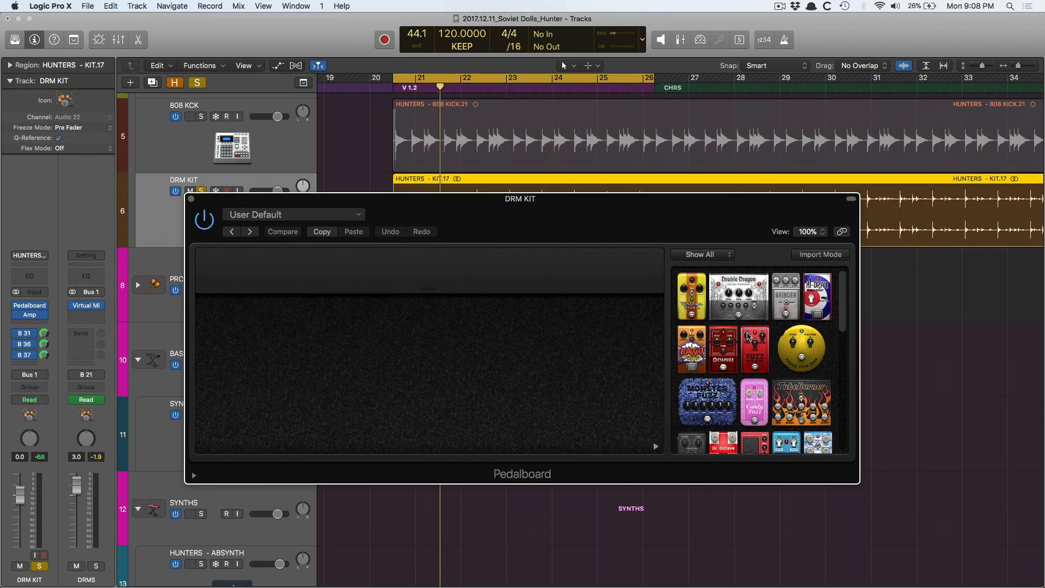
- Add the Squash Compressor to the empty pedalboard and unsolo the DRM KIT track
{"action": "scroll", "coordinate": [746, 363], "scroll_direction": "down", "scroll_amount": 10}
{"action": "left_click_drag", "start_coordinate": [720, 435], "coordinate": [247, 412]}
{"action": "key", "text": "super+w"}
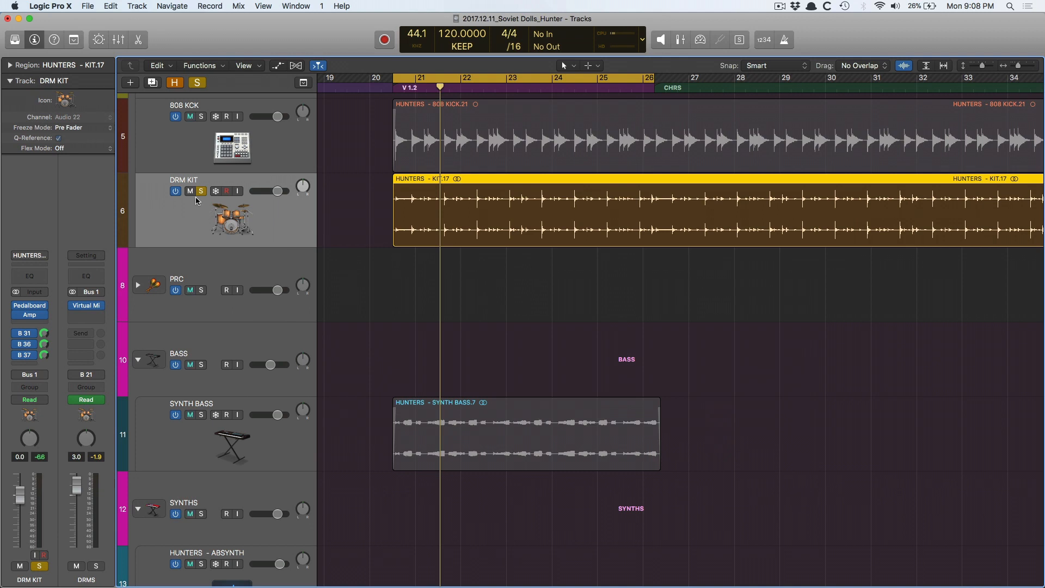
{"action": "left_click", "coordinate": [200, 191]}
{"action": "key", "text": "v"}
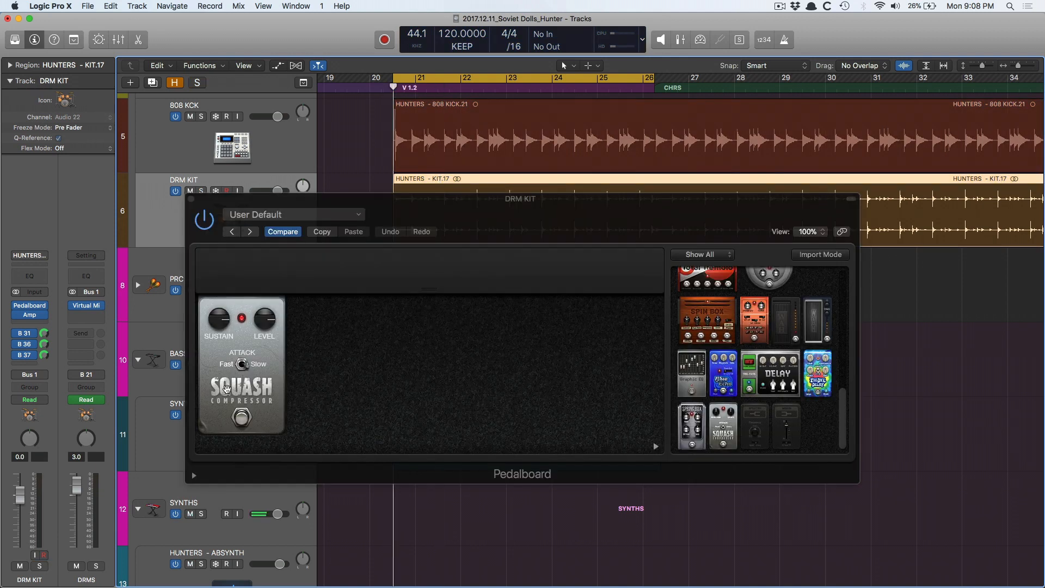
- Adjust the Squash Compressor's Sustain and Level knobs and try its Attack switch while the full mix plays
{"action": "left_click", "coordinate": [217, 322]}
{"action": "left_click_drag", "start_coordinate": [216, 319], "coordinate": [260, 330]}
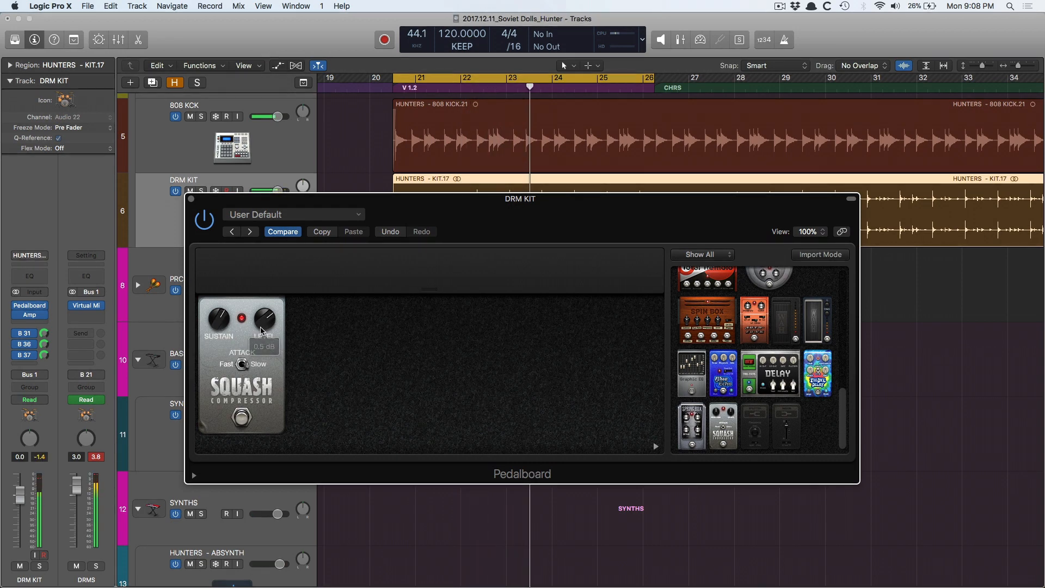
{"action": "left_click", "coordinate": [241, 364]}
{"action": "mouse_move", "coordinate": [264, 326]}
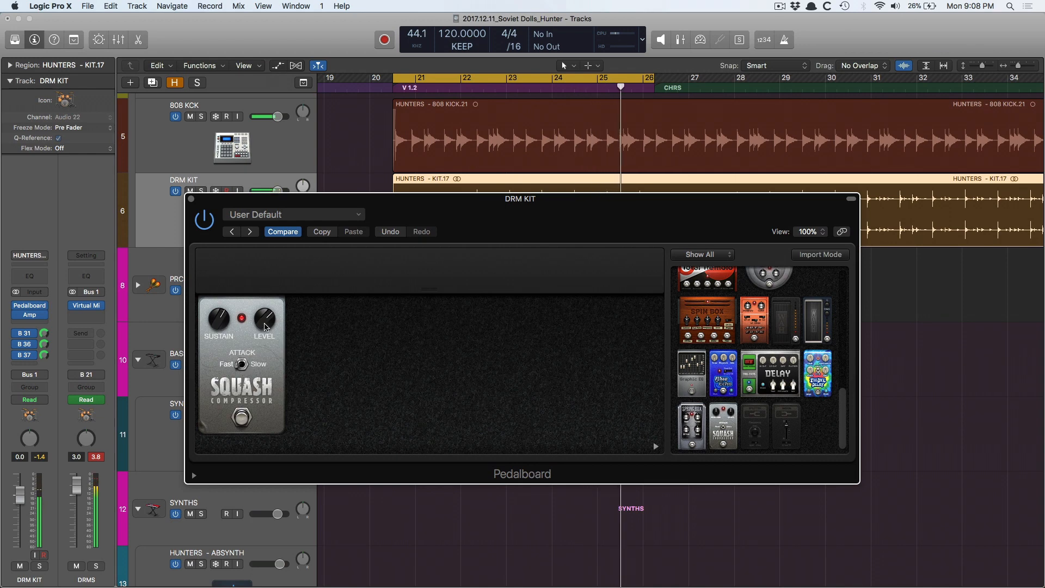
{"action": "left_click_drag", "start_coordinate": [265, 325], "coordinate": [264, 325]}
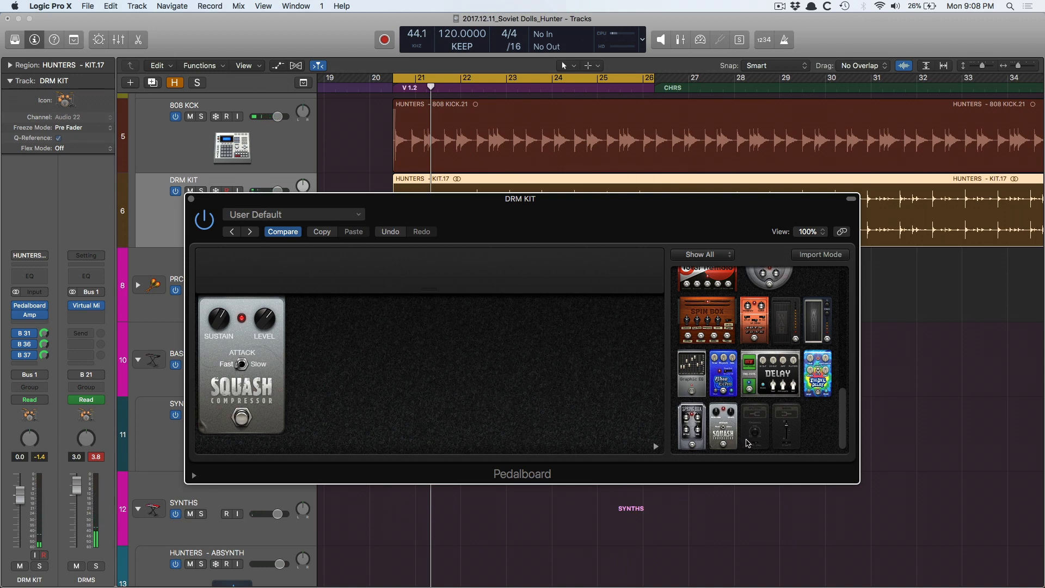
- Add a Splitter ahead of the Squash Compressor so the pedalboard signal runs in parallel into a Mixer
{"action": "left_click_drag", "start_coordinate": [712, 424], "coordinate": [207, 376]}
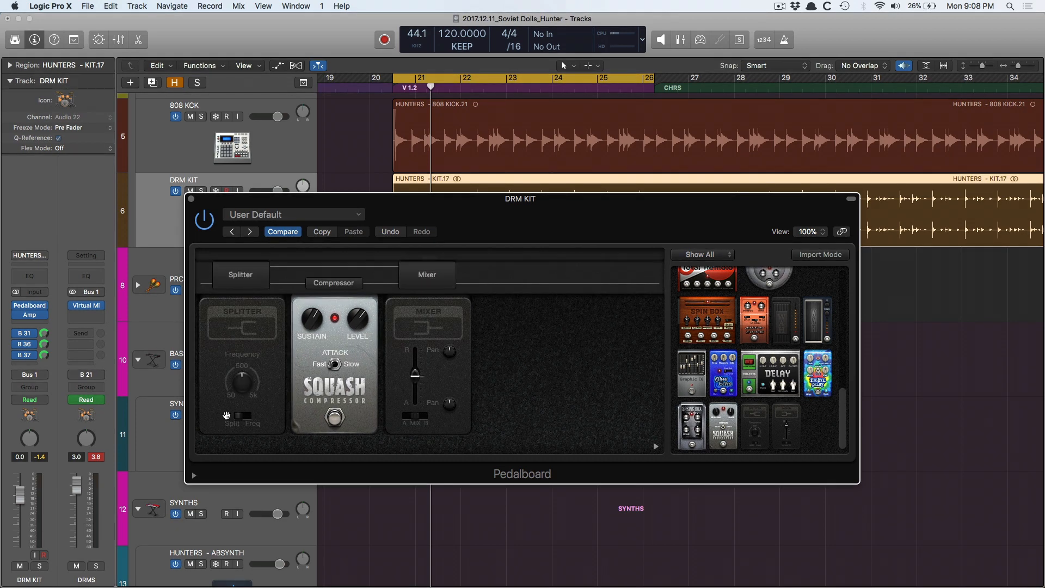
- Play the mix with the pedalboard in parallel, review the DRM KIT track's Amp Designer, and hide the plug-in windows
{"action": "key", "text": "space"}
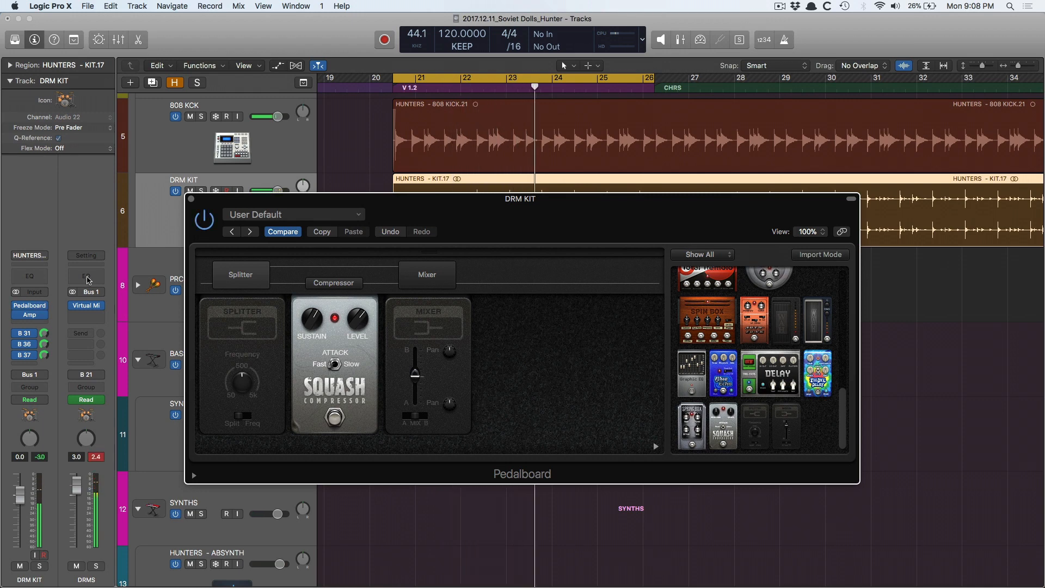
{"action": "left_click", "coordinate": [29, 316]}
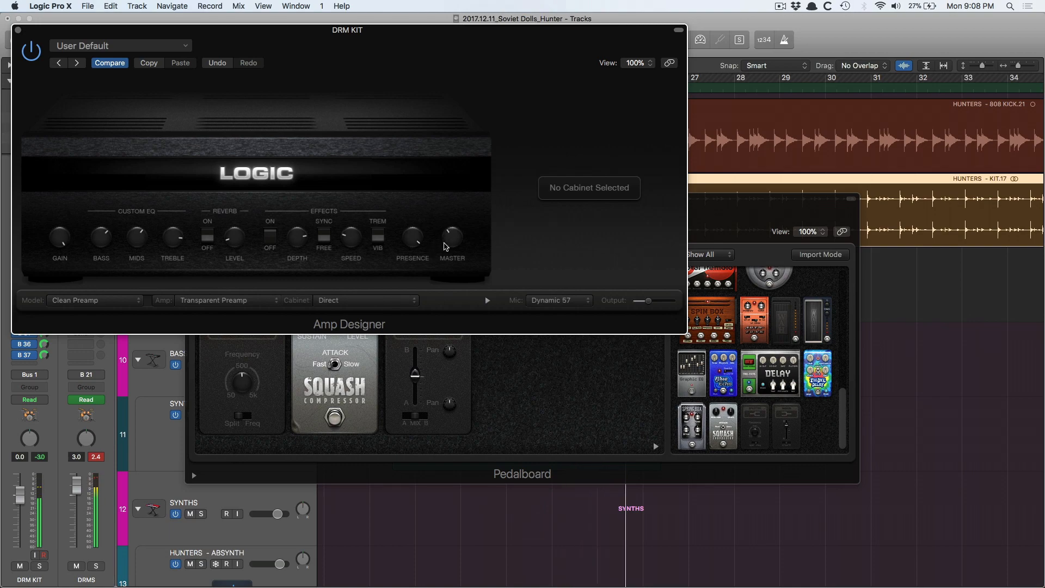
{"action": "key", "text": "v"}
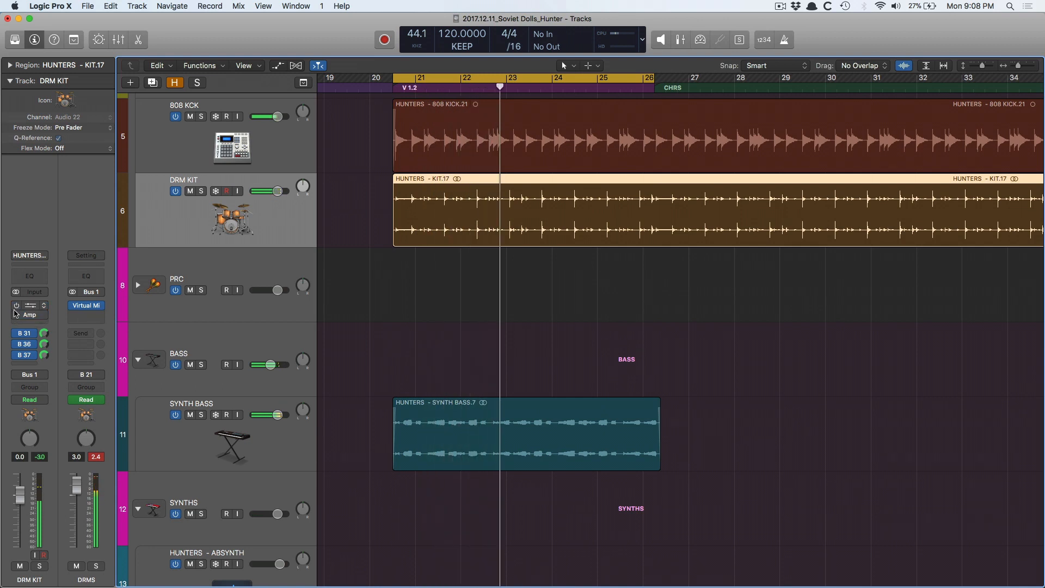
- Insert the Enveloper from the Dynamics plug-ins after Amp Designer on the DRM KIT track and move its window clear
{"action": "left_click", "coordinate": [34, 323]}
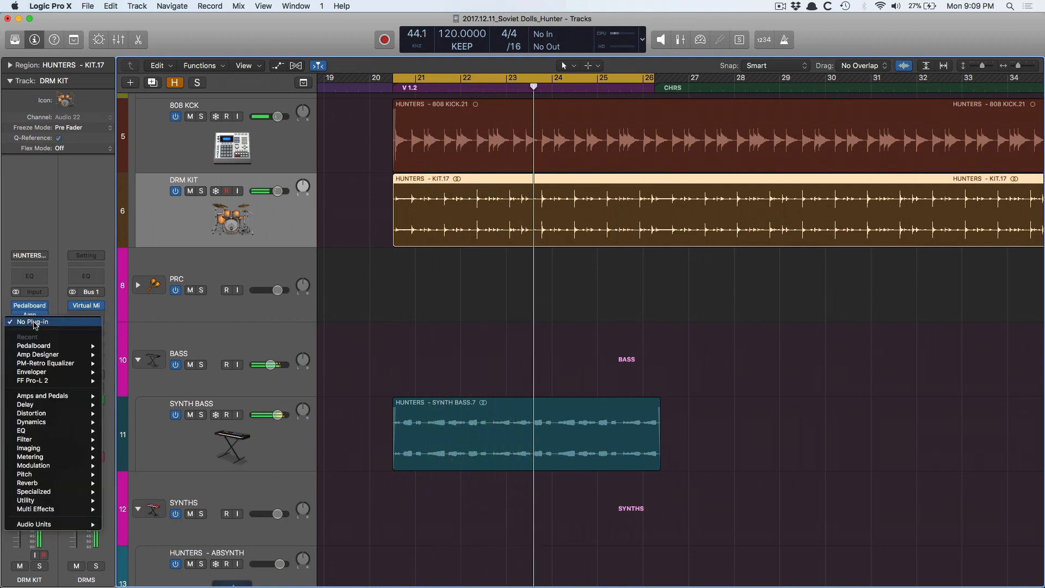
{"action": "mouse_move", "coordinate": [53, 423]}
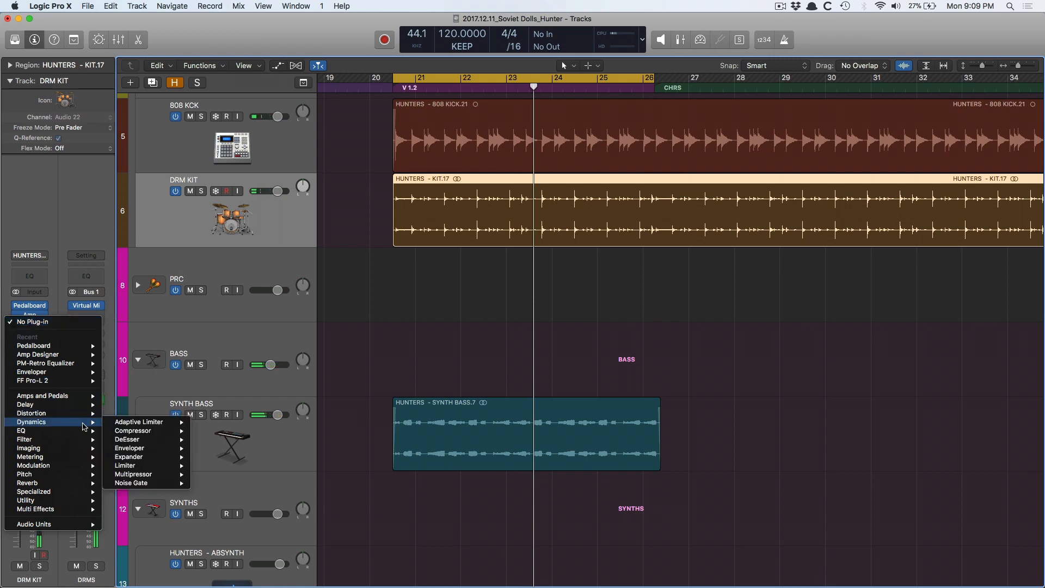
{"action": "mouse_move", "coordinate": [149, 424]}
{"action": "mouse_move", "coordinate": [153, 451]}
{"action": "left_click", "coordinate": [214, 448]}
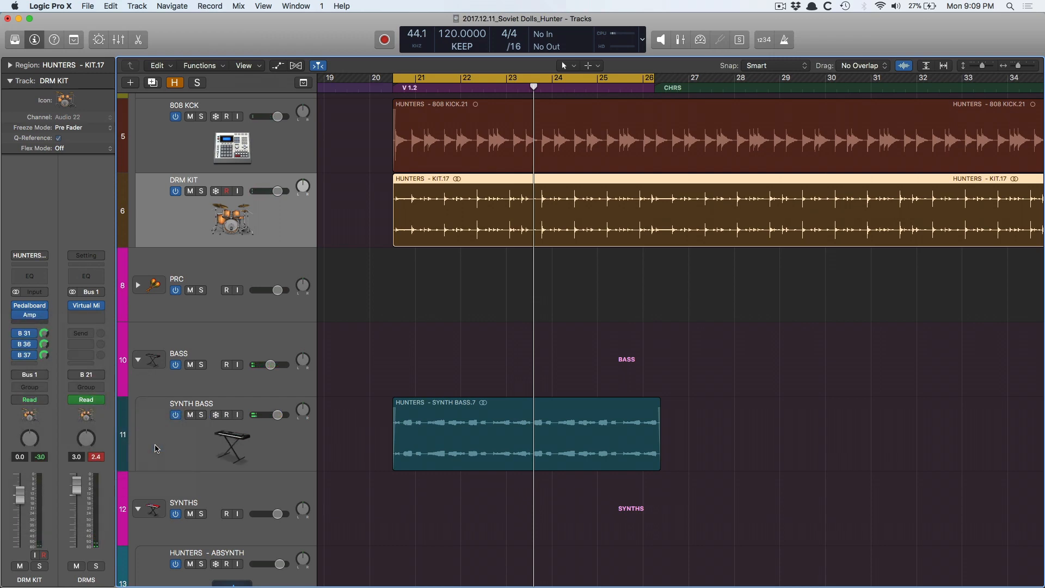
{"action": "left_click_drag", "start_coordinate": [171, 42], "coordinate": [380, 302]}
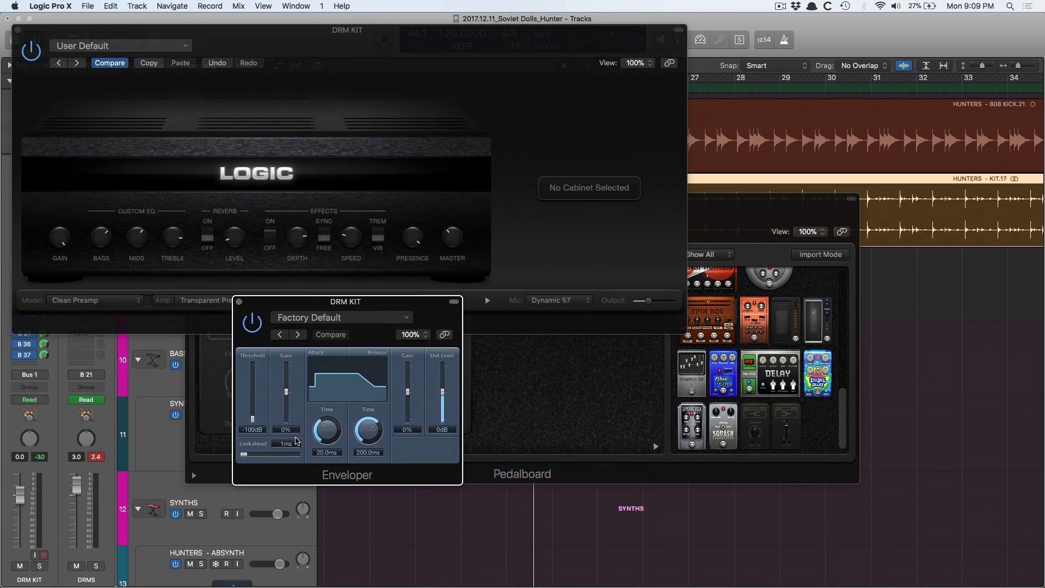
- Set the Enveloper's attack to 28% gain and 128 ms, its release to 34% gain and 73 ms, and its output level to -3 dB
{"action": "key", "text": "space"}
{"action": "left_click_drag", "start_coordinate": [287, 397], "coordinate": [286, 392]}
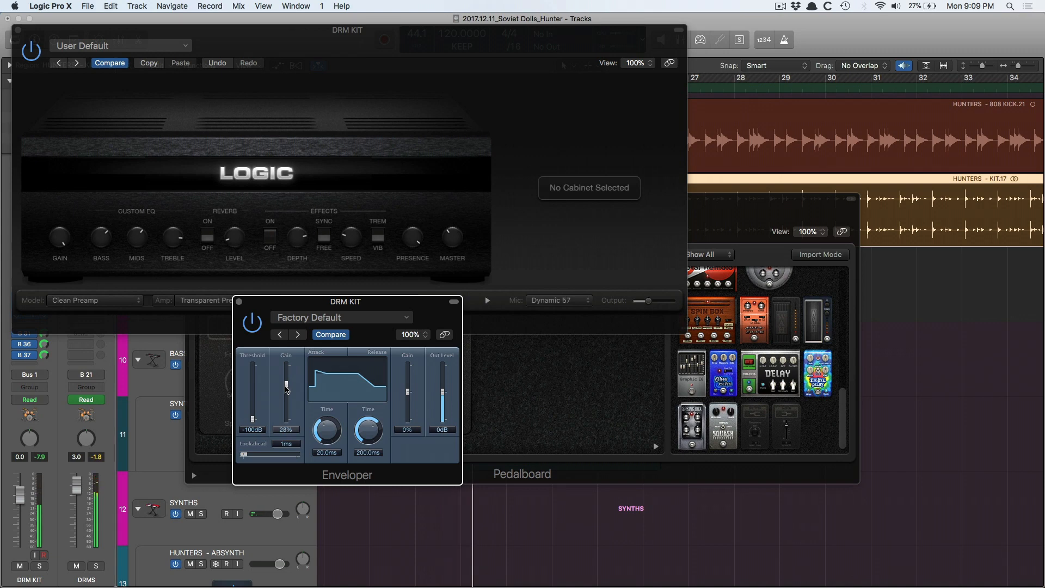
{"action": "left_click_drag", "start_coordinate": [327, 433], "coordinate": [332, 424]}
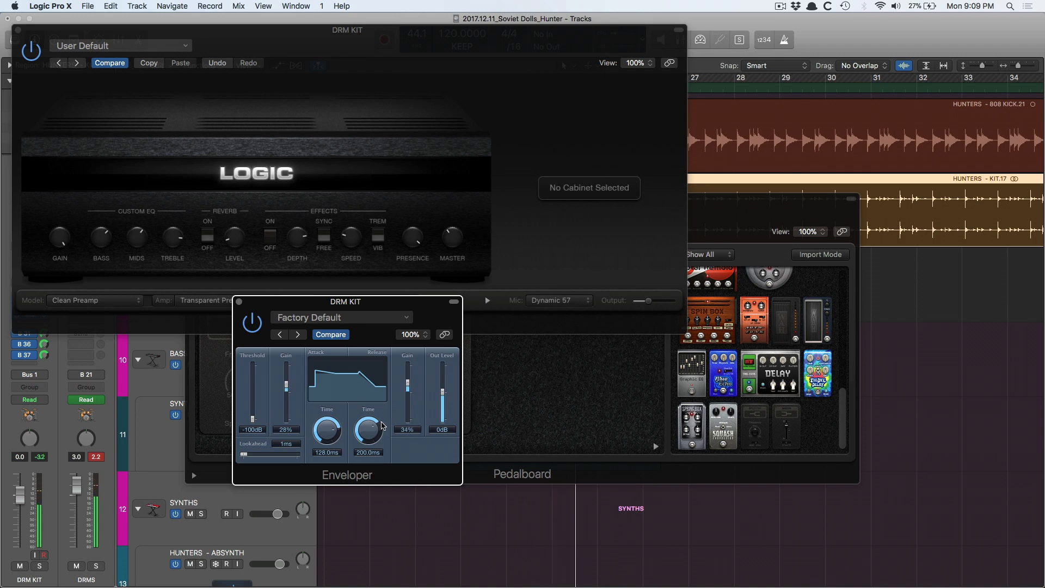
{"action": "left_click_drag", "start_coordinate": [383, 425], "coordinate": [373, 441]}
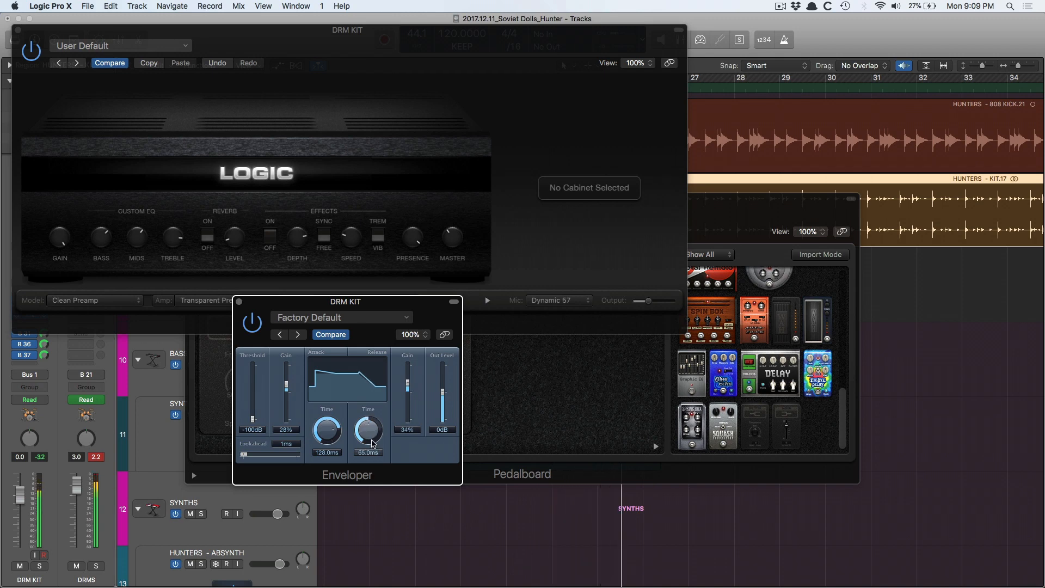
{"action": "left_click_drag", "start_coordinate": [372, 443], "coordinate": [367, 427]}
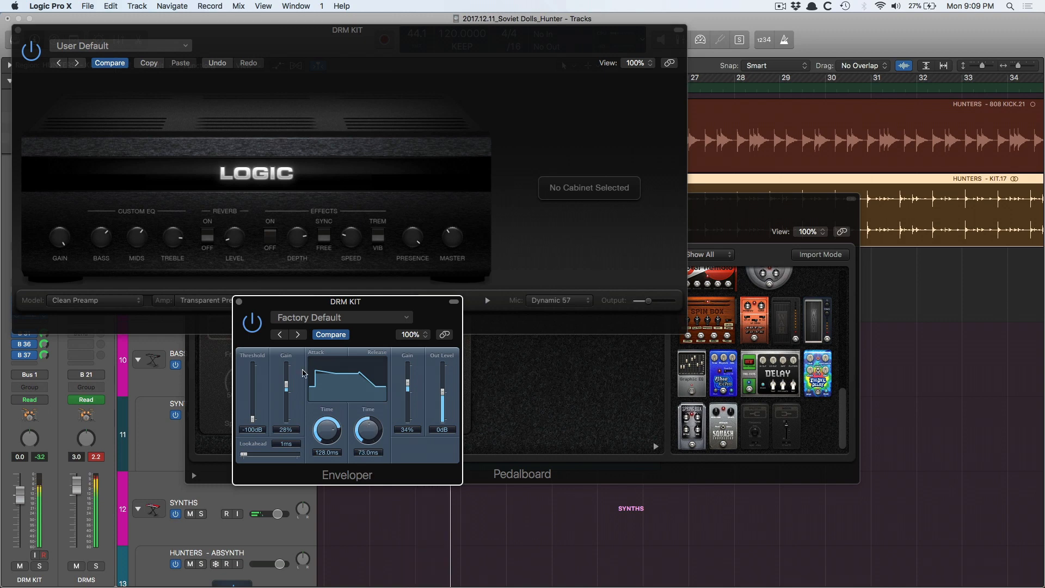
{"action": "left_click_drag", "start_coordinate": [442, 391], "coordinate": [444, 396]}
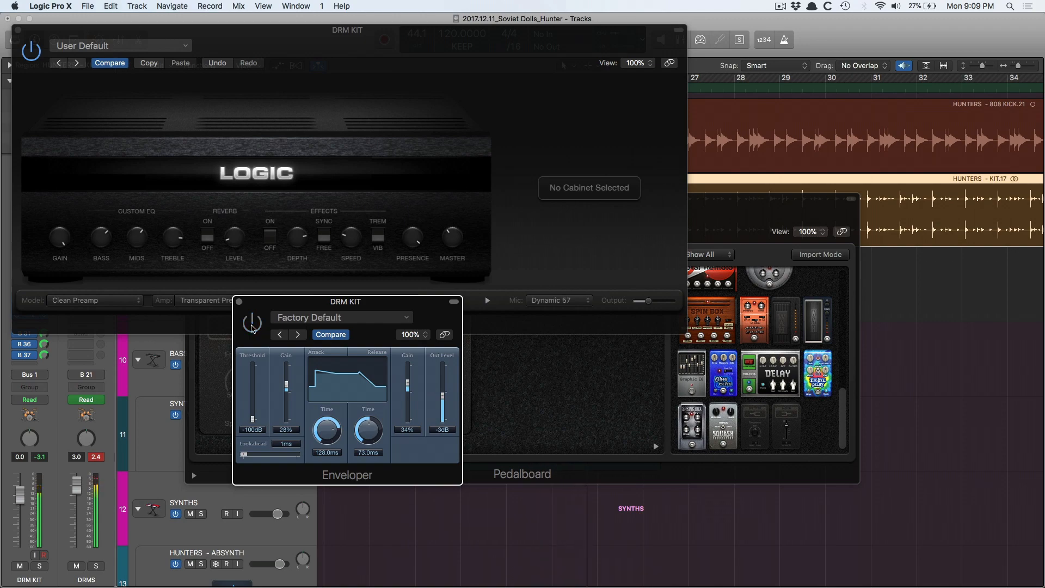
- Hide the plug-in windows and audition the processed DRM KIT track in solo before unsoloing it
{"action": "key", "text": "v"}
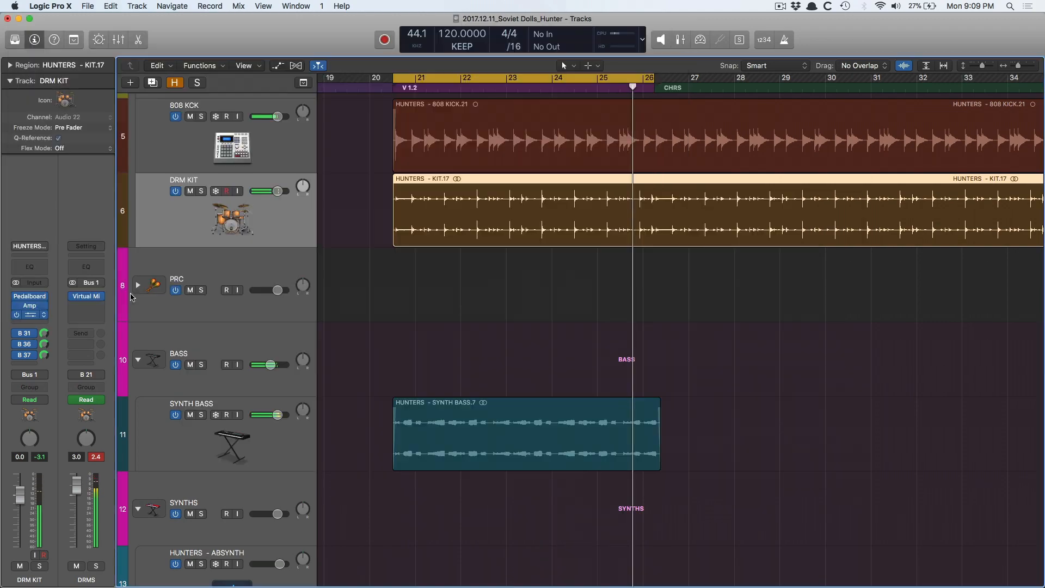
{"action": "left_click", "coordinate": [202, 192]}
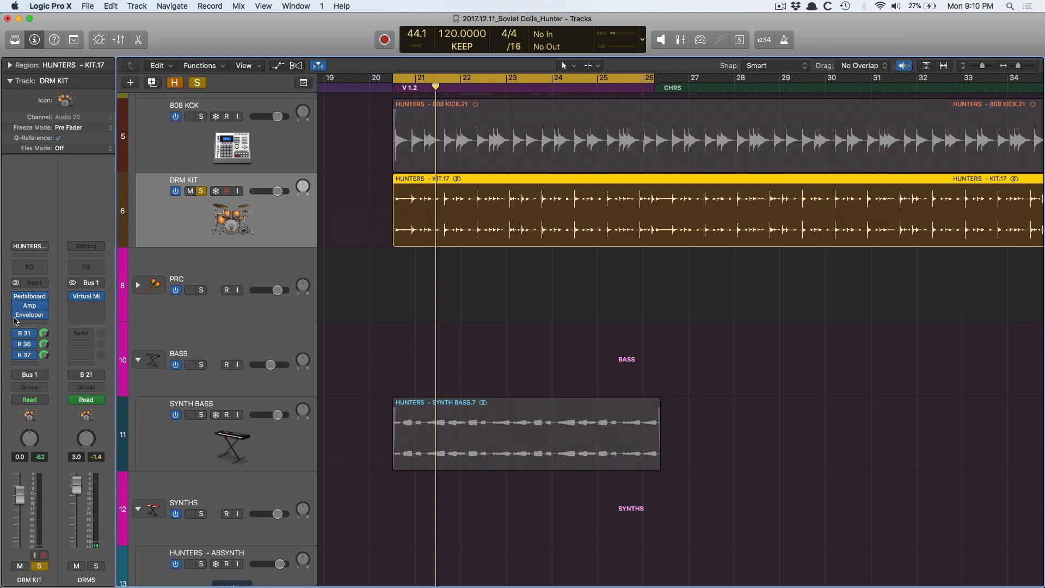
{"action": "left_click", "coordinate": [200, 193]}
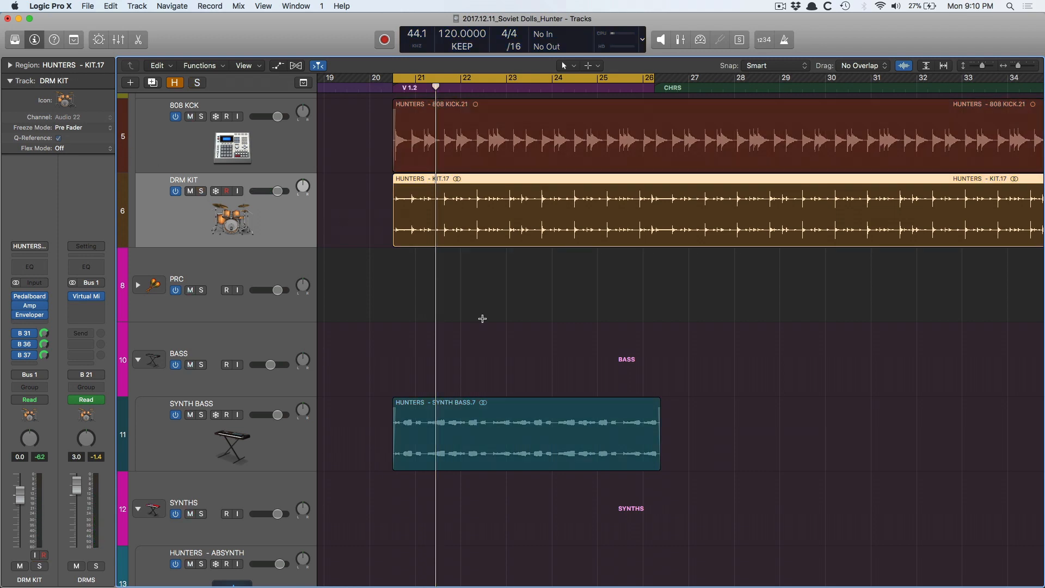
- Select the lead vocal track (track 35) and unmute the VOX stack while the V 1.2 section plays
{"action": "left_click", "coordinate": [482, 319], "text": "ctrl+alt"}
{"action": "scroll", "coordinate": [482, 320], "scroll_direction": "down", "scroll_amount": 2}
{"action": "left_click_drag", "start_coordinate": [367, 365], "coordinate": [570, 450]}
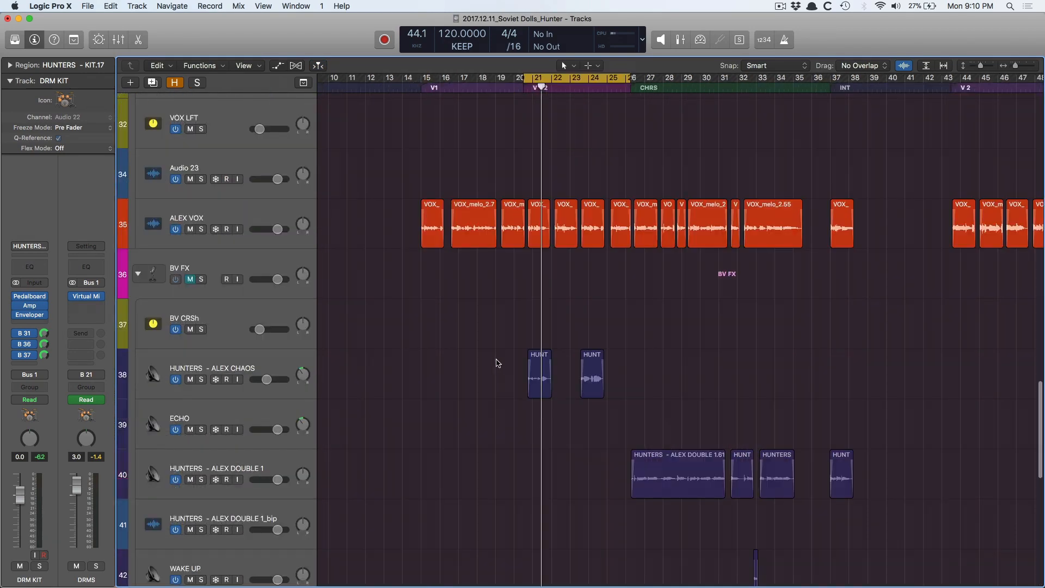
{"action": "left_click", "coordinate": [190, 208]}
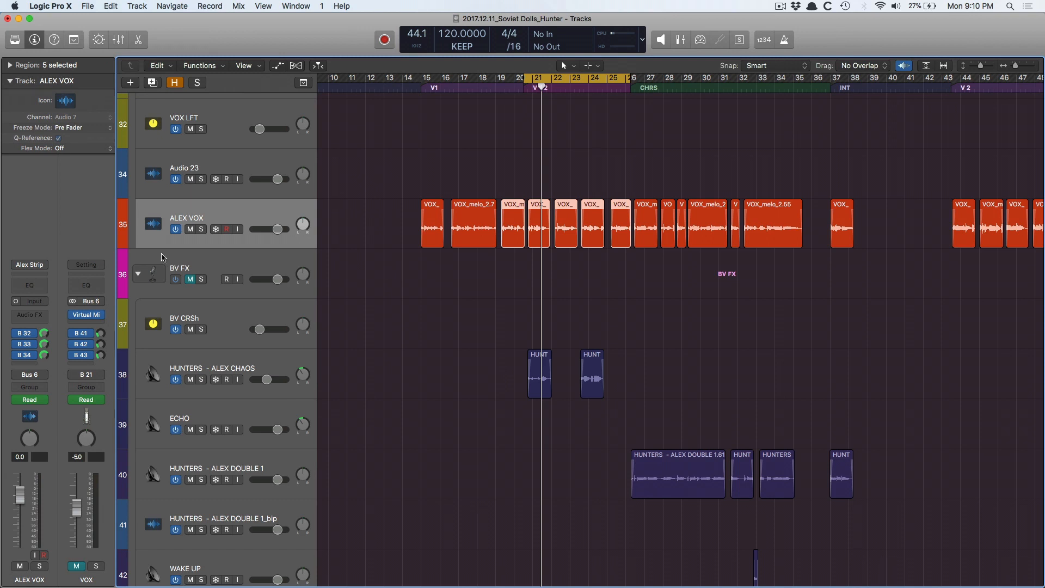
{"action": "key", "text": "space"}
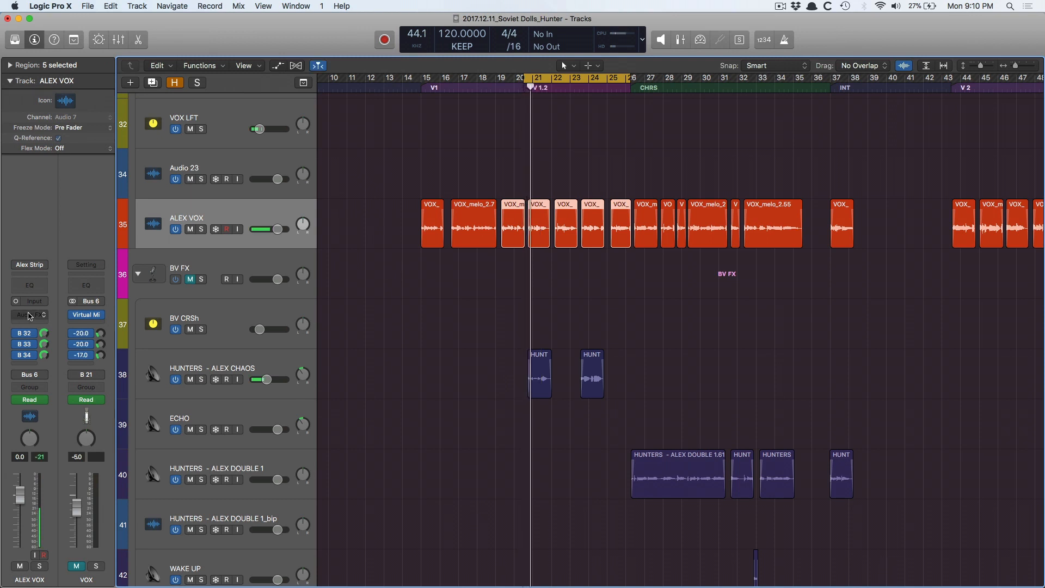
{"action": "scroll", "coordinate": [170, 187], "scroll_direction": "up", "scroll_amount": 2}
{"action": "scroll", "coordinate": [170, 188], "scroll_direction": "up", "scroll_amount": 5}
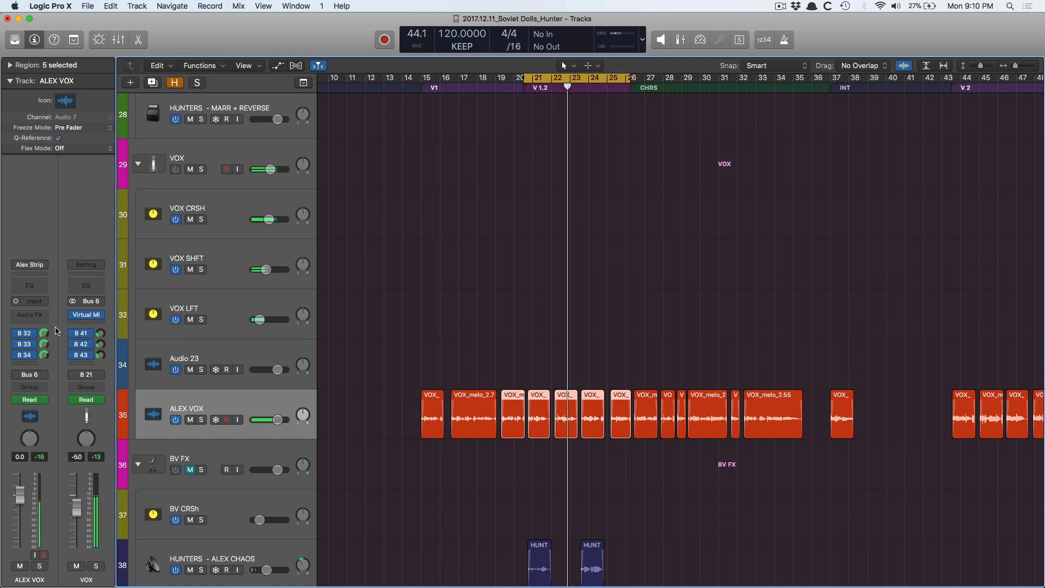
- Insert Amp Designer on the lead vocal track and switch its model to Clean Preamp
{"action": "left_click", "coordinate": [41, 316]}
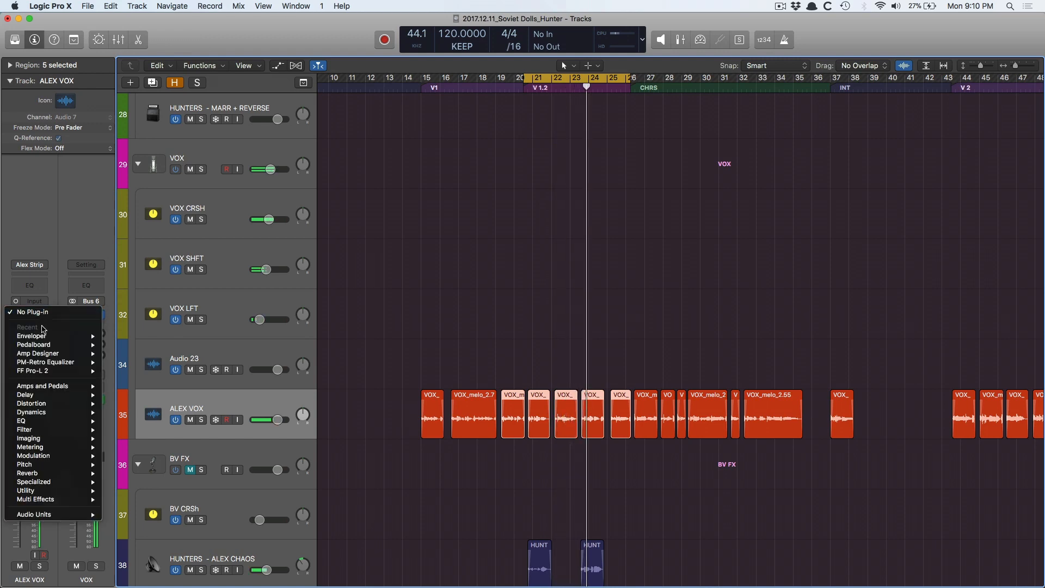
{"action": "mouse_move", "coordinate": [51, 353]}
{"action": "left_click", "coordinate": [123, 353]}
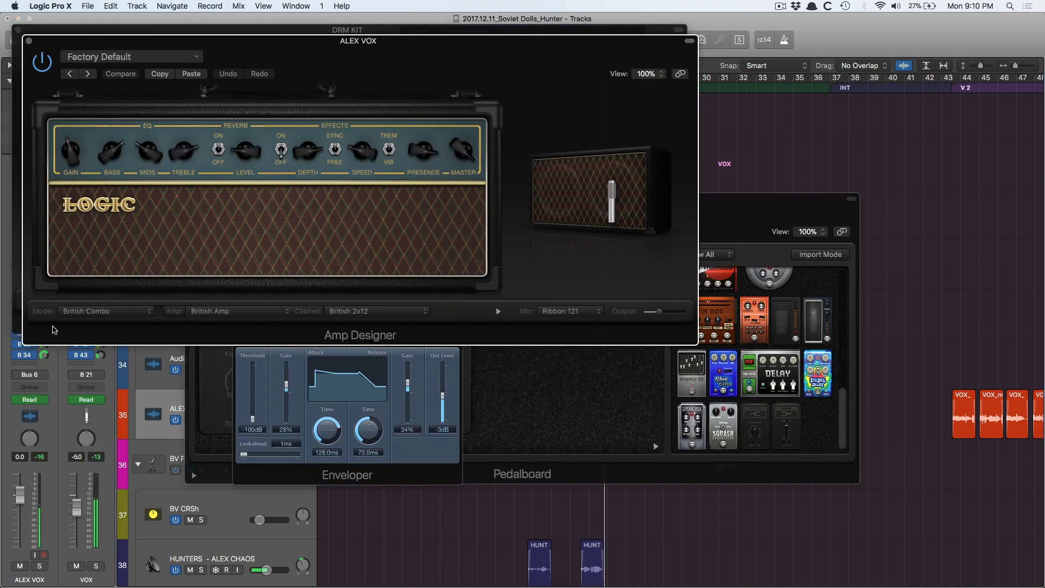
{"action": "left_click", "coordinate": [104, 311]}
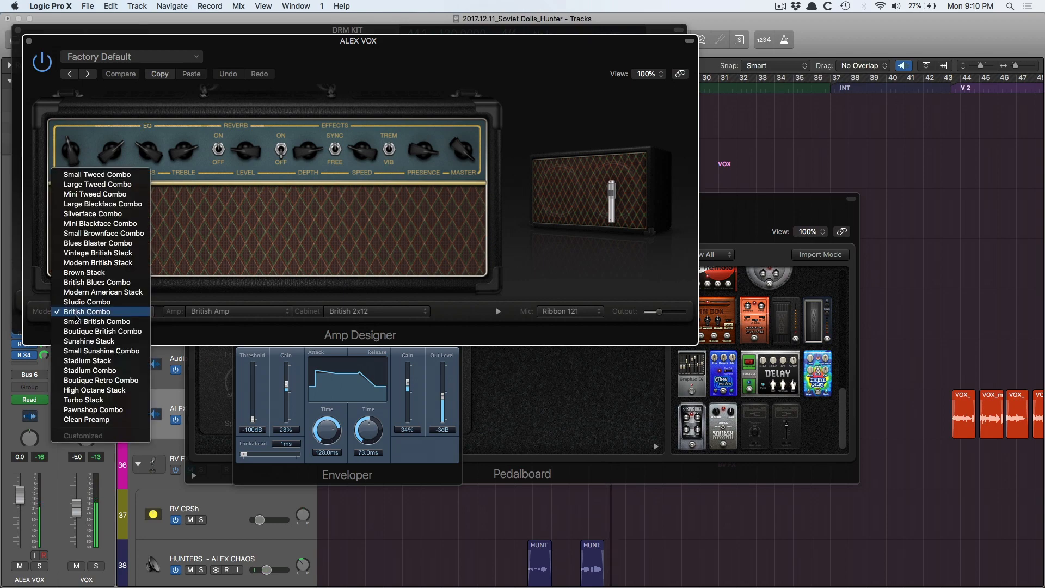
{"action": "left_click", "coordinate": [94, 420]}
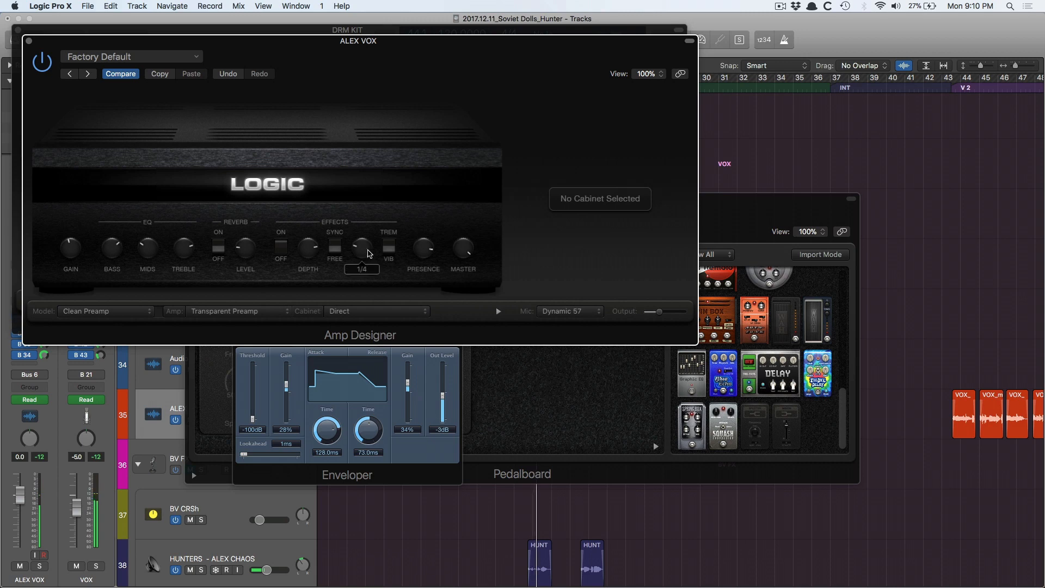
- Shape the vocal tone with Amp Designer's Gain, EQ, Presence and Master knobs and compare it against bypass
{"action": "left_click", "coordinate": [171, 227]}
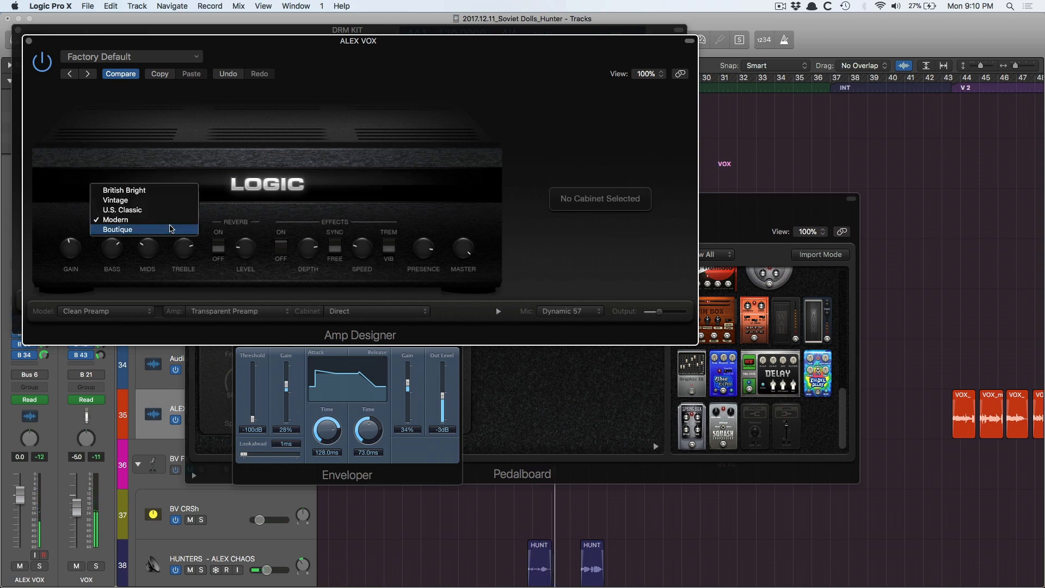
{"action": "left_click", "coordinate": [171, 227]}
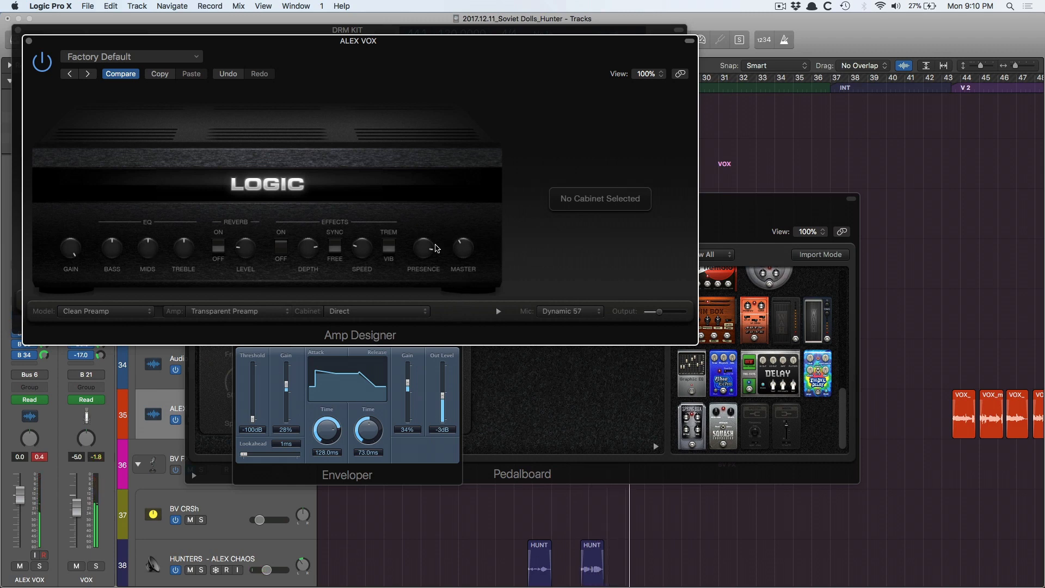
{"action": "left_click", "coordinate": [428, 247], "text": "alt"}
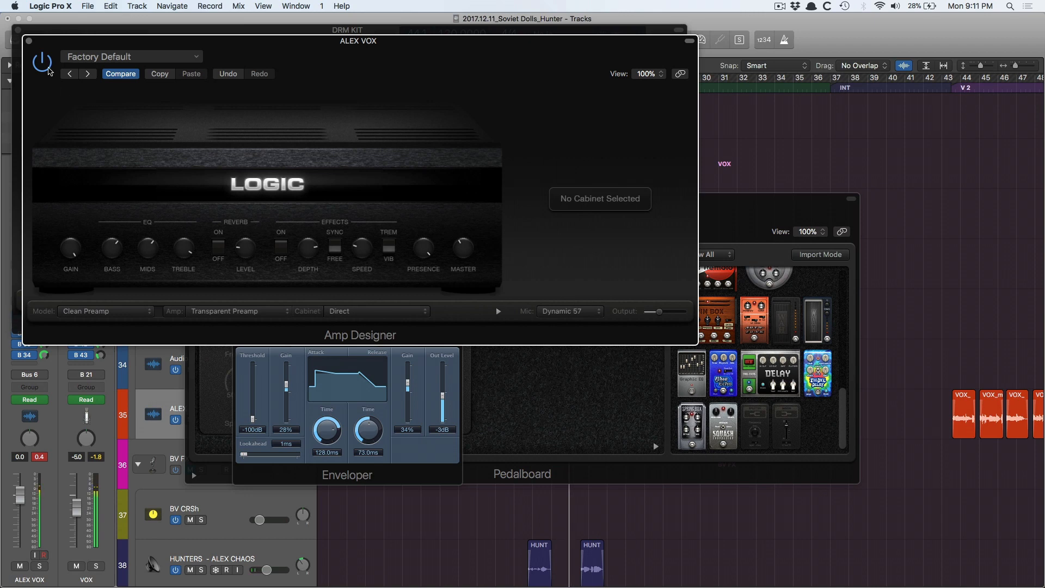
{"action": "left_click", "coordinate": [43, 62]}
- Try Amp Designer's Simple, Mellow and Bright Spring reverbs on the vocal, lower the reverb level, and close the plug-in windows
{"action": "left_click", "coordinate": [235, 222]}
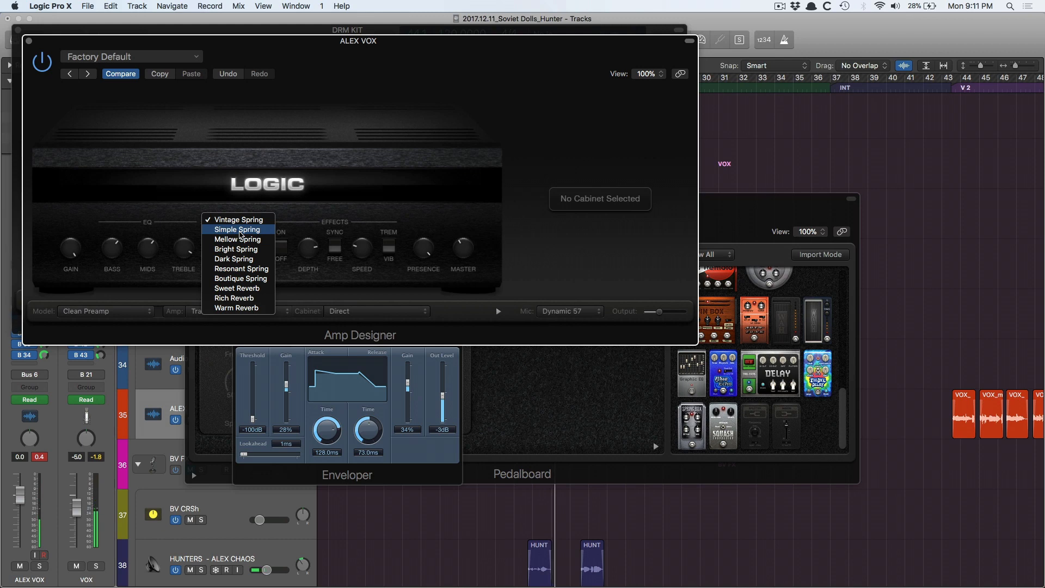
{"action": "left_click", "coordinate": [240, 230]}
{"action": "left_click", "coordinate": [235, 221]}
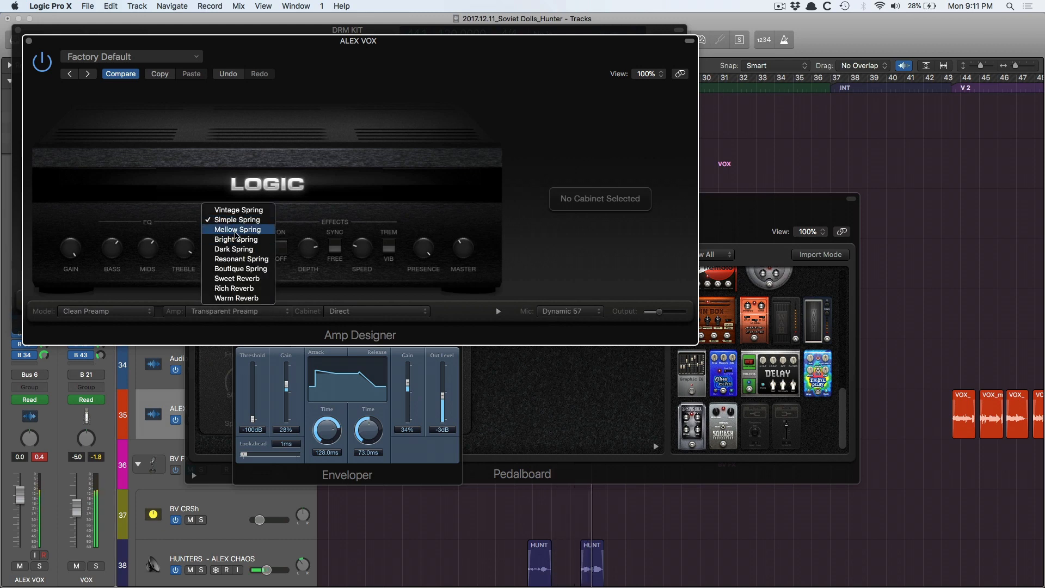
{"action": "left_click", "coordinate": [237, 229]}
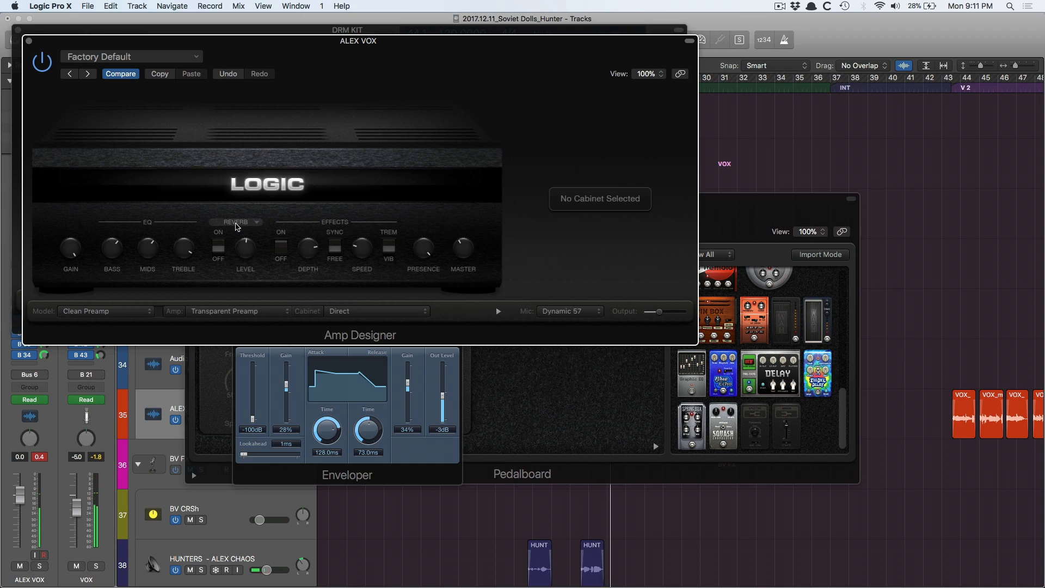
{"action": "left_click", "coordinate": [236, 223]}
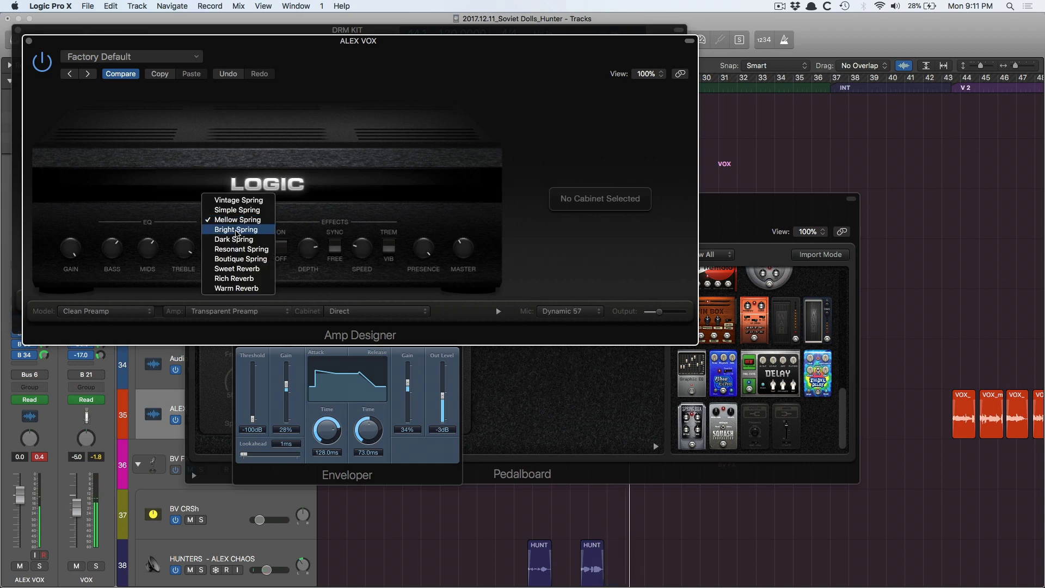
{"action": "left_click", "coordinate": [236, 230]}
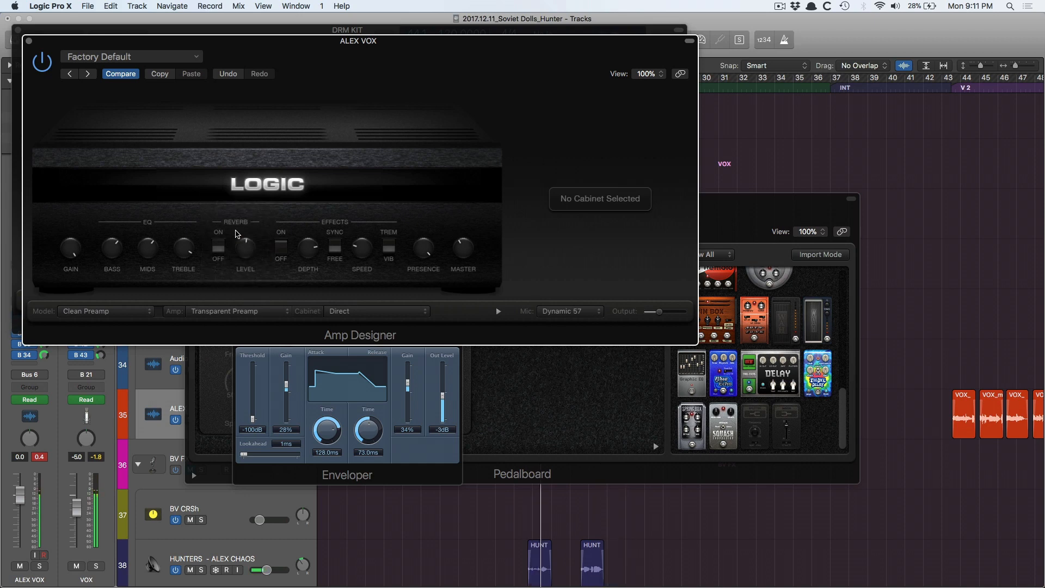
{"action": "left_click_drag", "start_coordinate": [242, 247], "coordinate": [243, 283]}
{"action": "left_click", "coordinate": [29, 41], "text": "alt"}
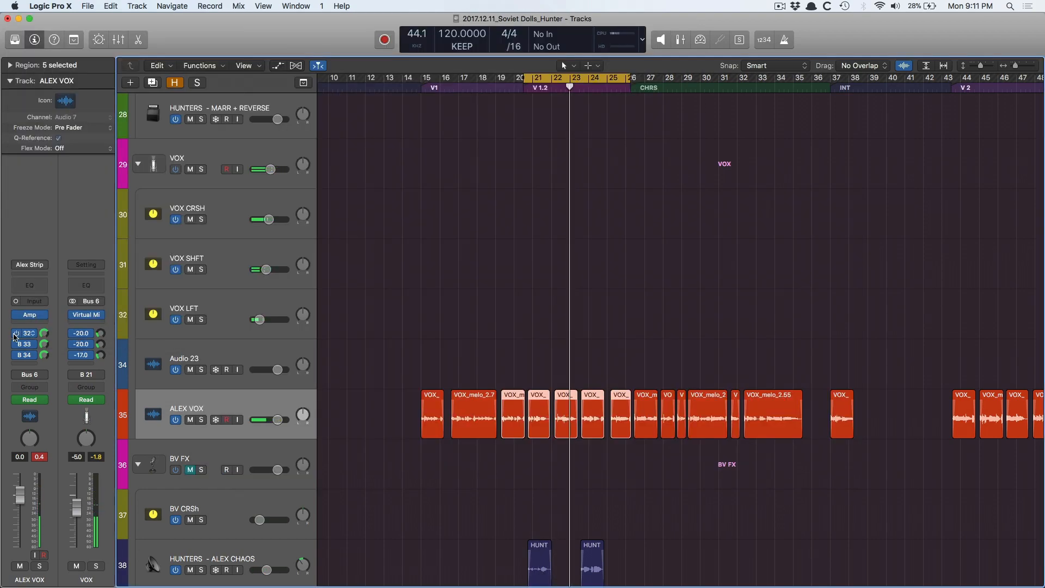
- Insert Pedalboard on the lead vocal track and remove its default Delay pedal
{"action": "left_click", "coordinate": [34, 313]}
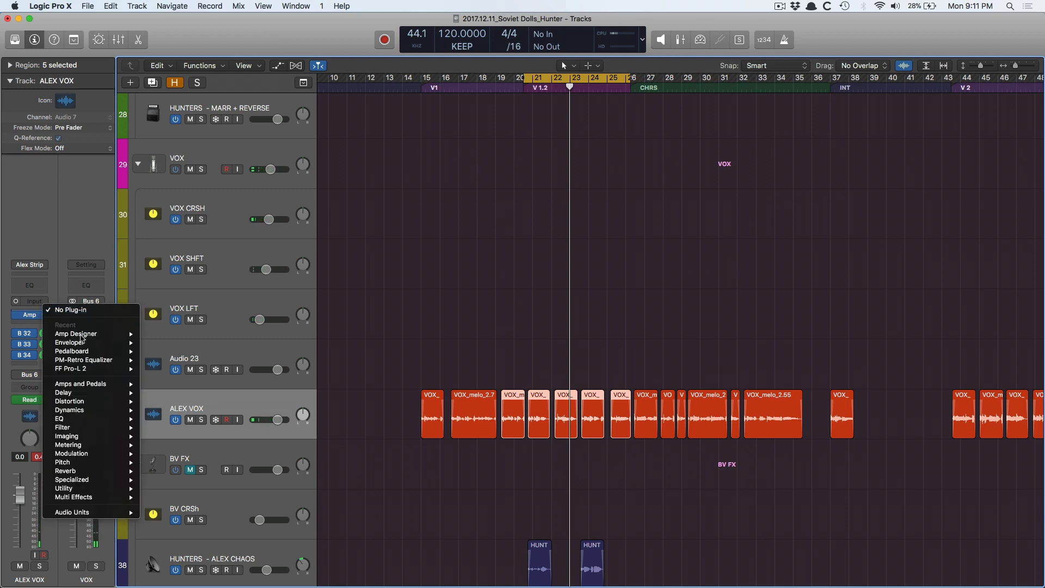
{"action": "mouse_move", "coordinate": [81, 384]}
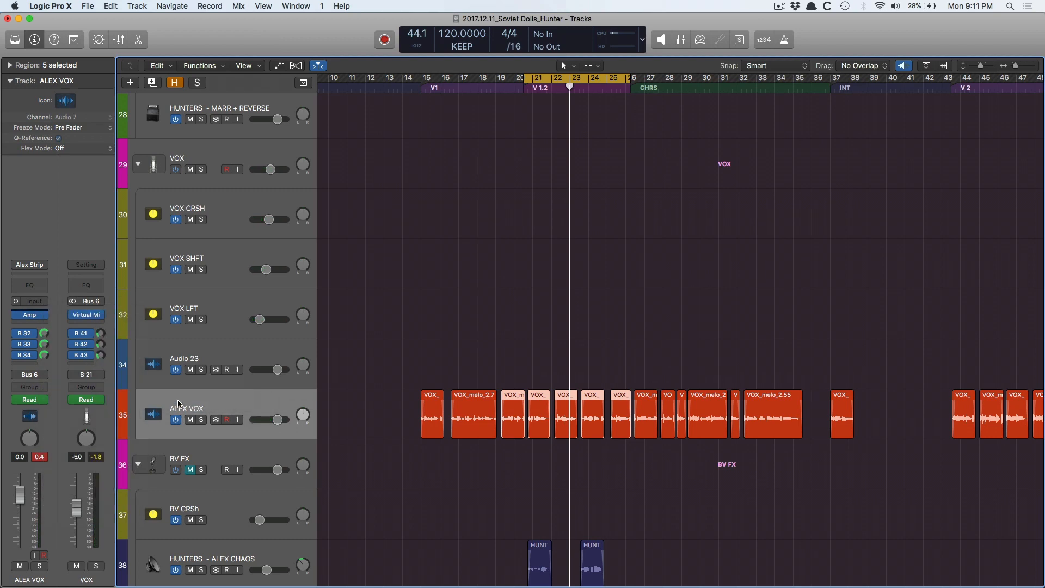
{"action": "left_click", "coordinate": [173, 401]}
{"action": "left_click_drag", "start_coordinate": [200, 221], "coordinate": [708, 553]}
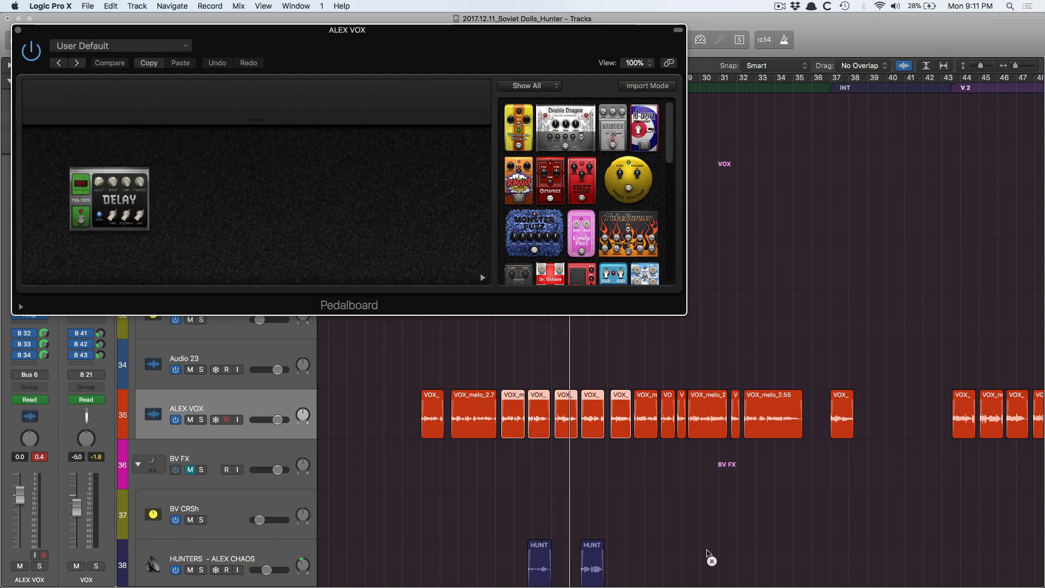
- Add the Squash Compressor pedal to the empty pedalboard, adjust its Sustain knob, and set its Level to -2.0 dB
{"action": "scroll", "coordinate": [540, 243], "scroll_direction": "down", "scroll_amount": 5}
{"action": "scroll", "coordinate": [540, 244], "scroll_direction": "down", "scroll_amount": 5}
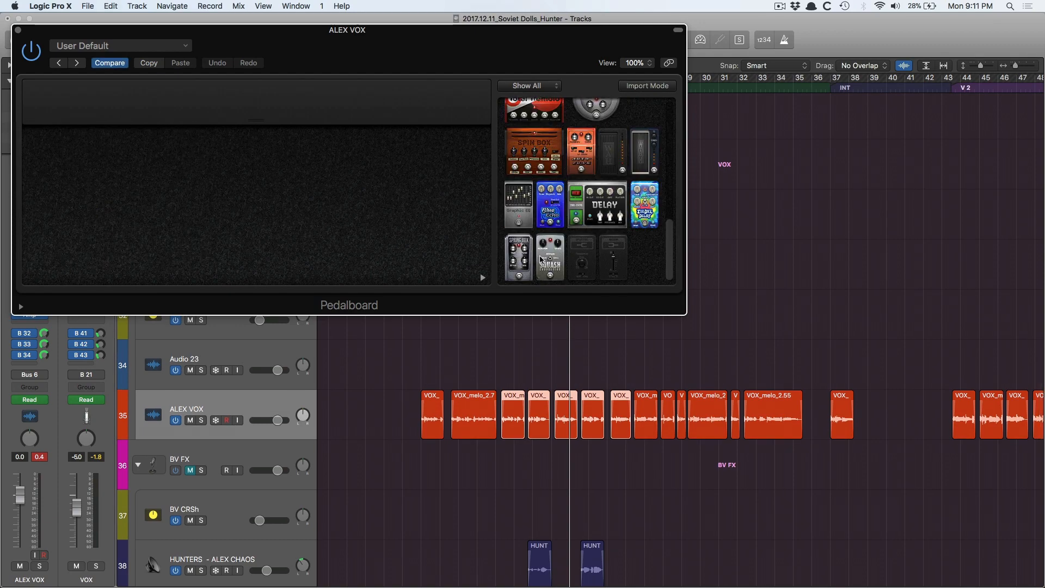
{"action": "left_click_drag", "start_coordinate": [540, 260], "coordinate": [187, 244]}
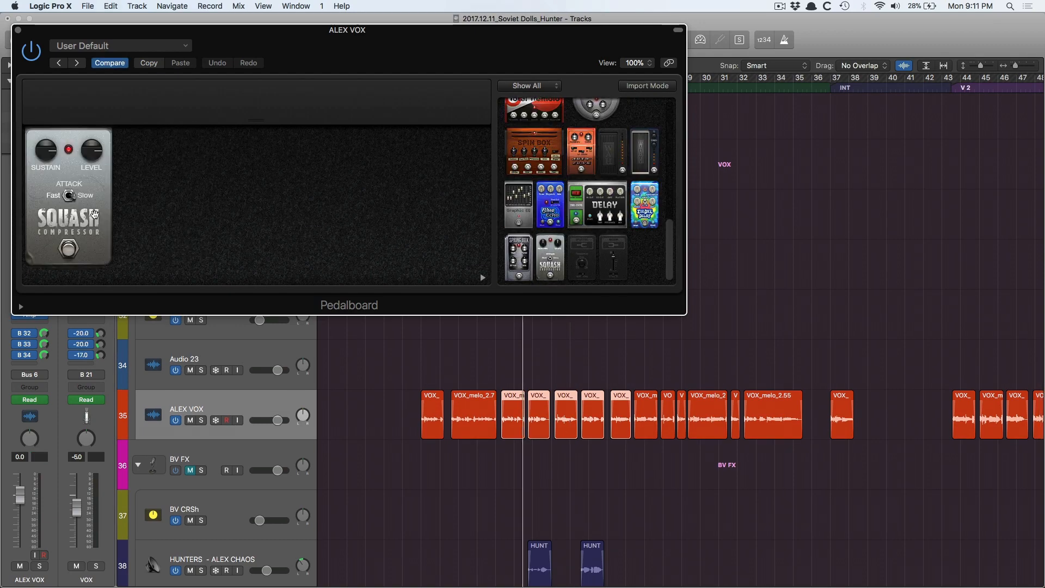
{"action": "mouse_move", "coordinate": [45, 151]}
{"action": "left_click_drag", "start_coordinate": [45, 151], "coordinate": [45, 169]}
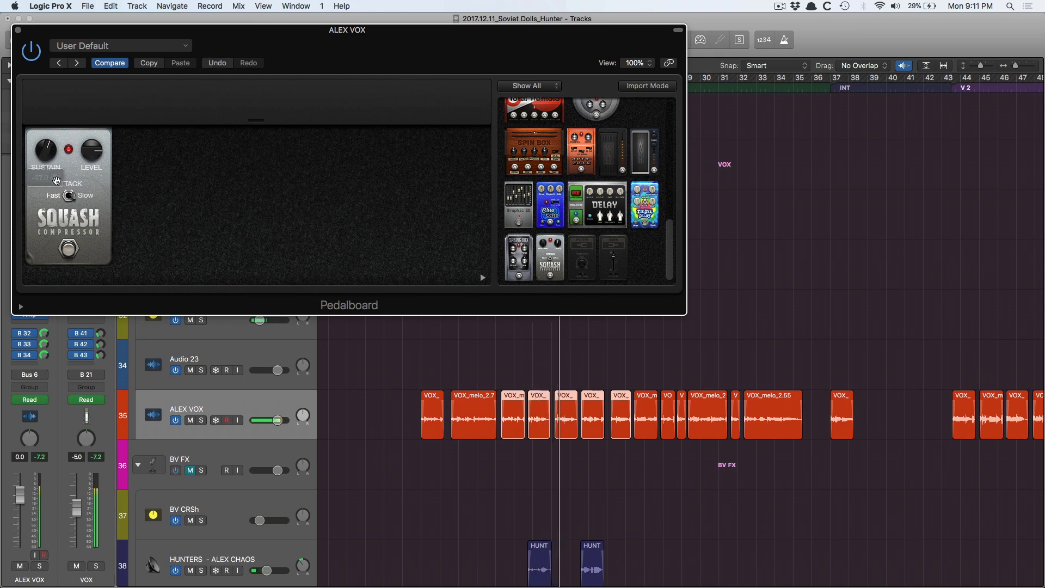
{"action": "left_click_drag", "start_coordinate": [86, 153], "coordinate": [85, 168]}
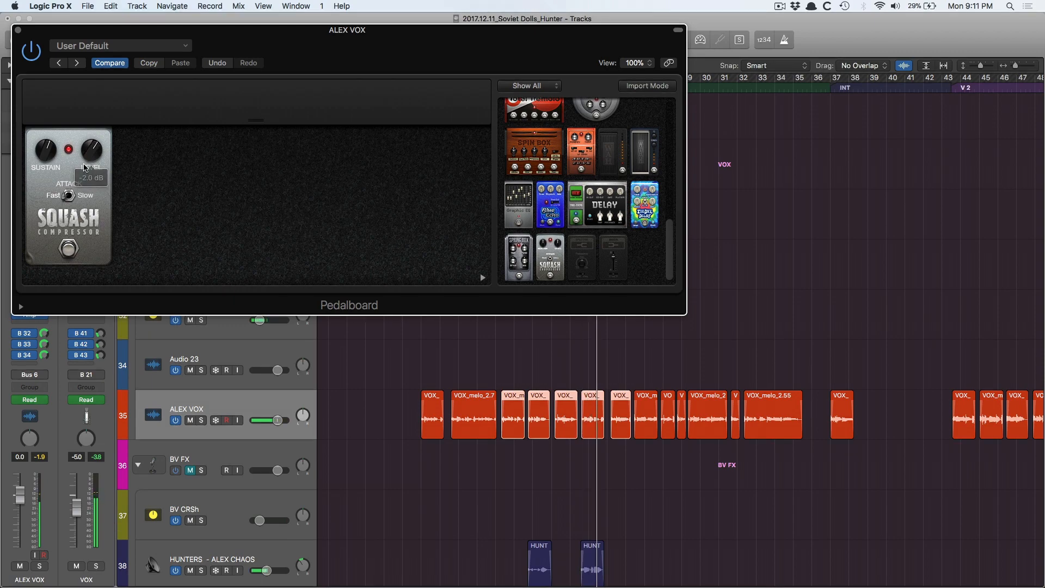
- Review the Amp Designer and Pedalboard windows on the lead vocal track, and close Pedalboard
{"action": "left_click_drag", "start_coordinate": [235, 31], "coordinate": [300, 60]}
{"action": "left_click_drag", "start_coordinate": [29, 305], "coordinate": [29, 320]}
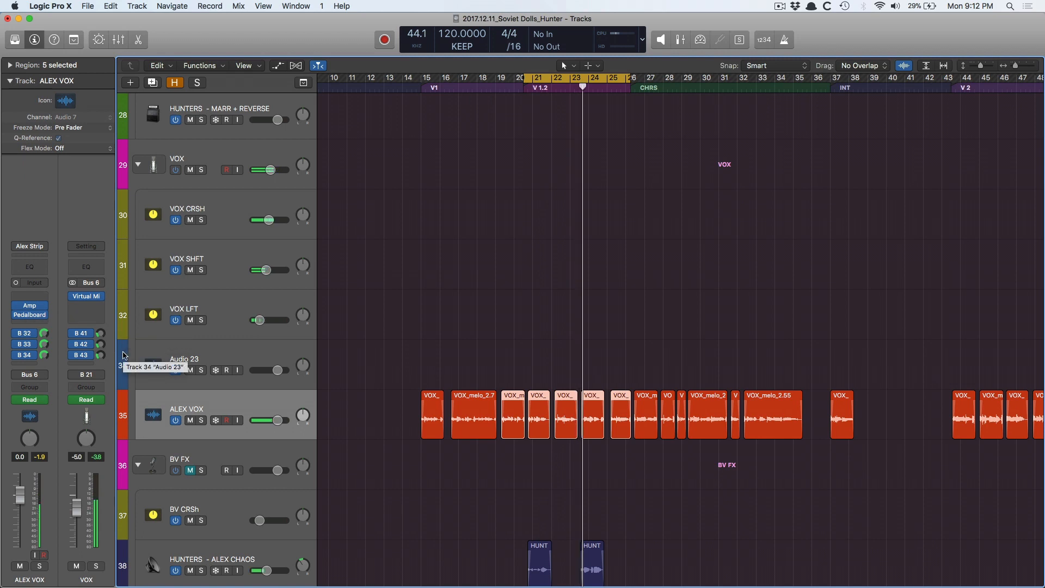
{"action": "left_click", "coordinate": [31, 308]}
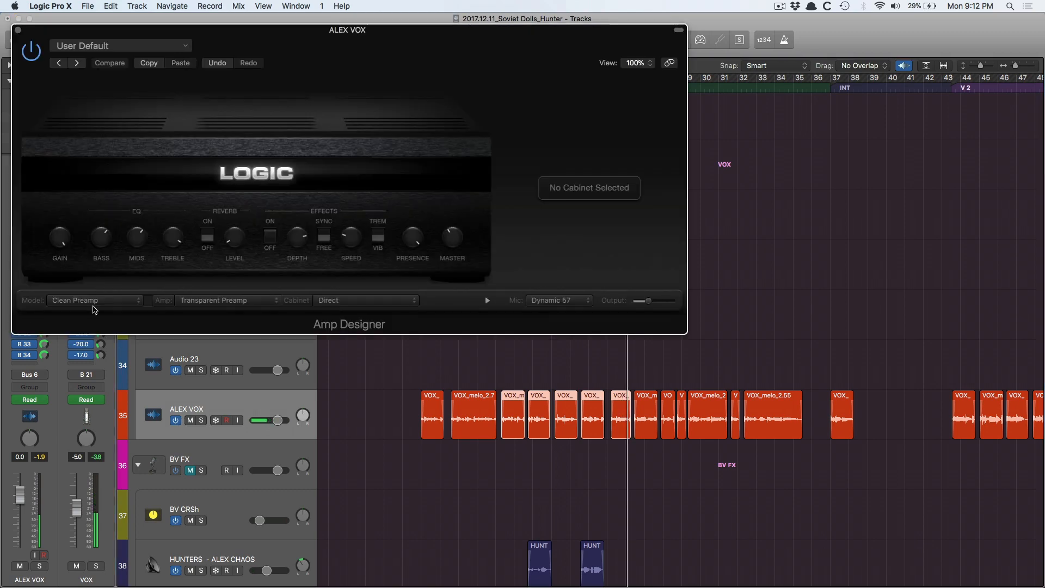
{"action": "left_click_drag", "start_coordinate": [327, 63], "coordinate": [438, 172]}
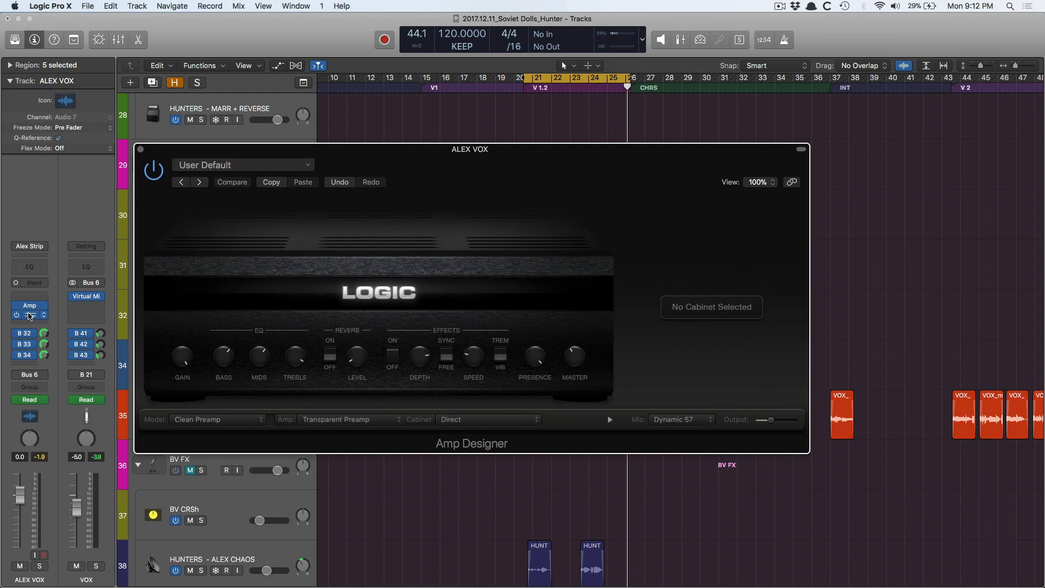
{"action": "left_click", "coordinate": [30, 316]}
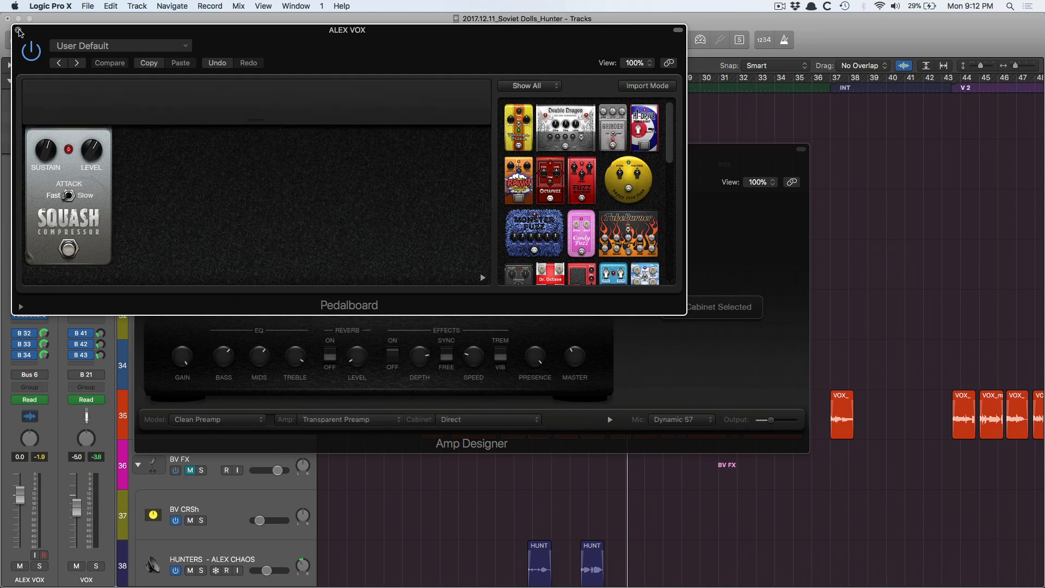
{"action": "left_click", "coordinate": [18, 31]}
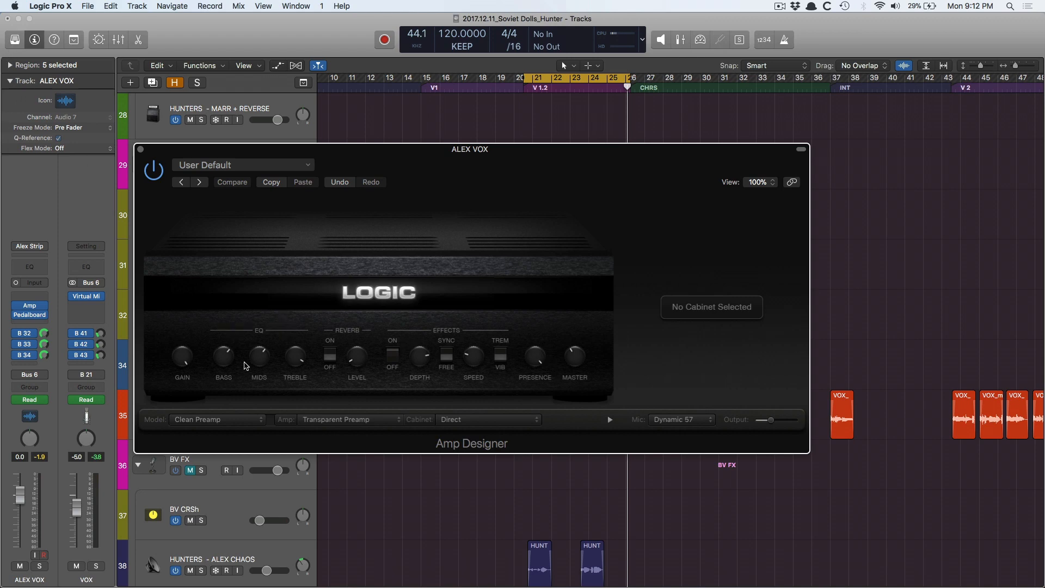
- Examine Amp Designer's EQ and reverb type choices, keep the Modern EQ, and close the plug-in window
{"action": "left_click", "coordinate": [255, 330]}
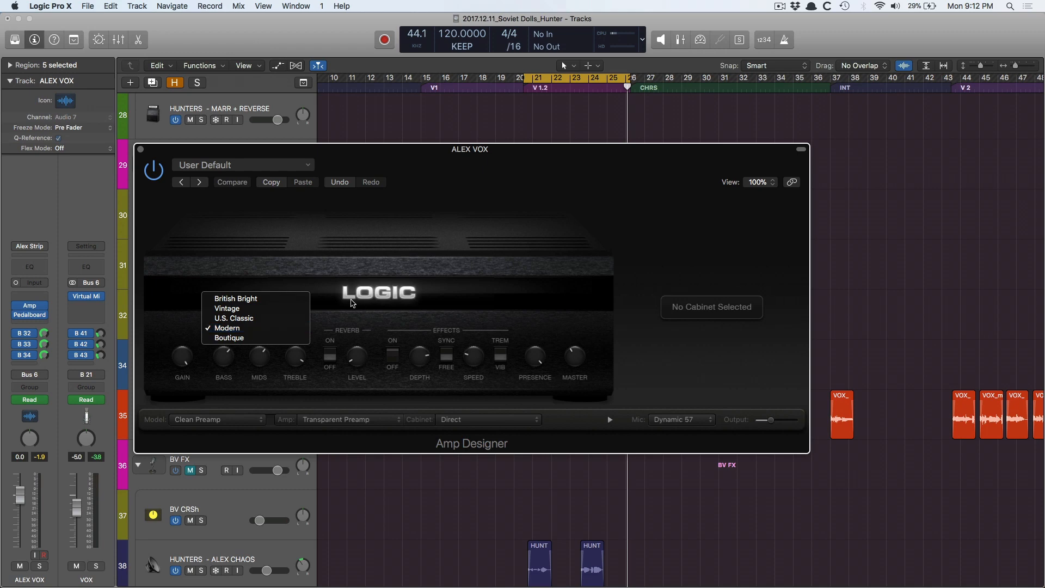
{"action": "left_click", "coordinate": [351, 301]}
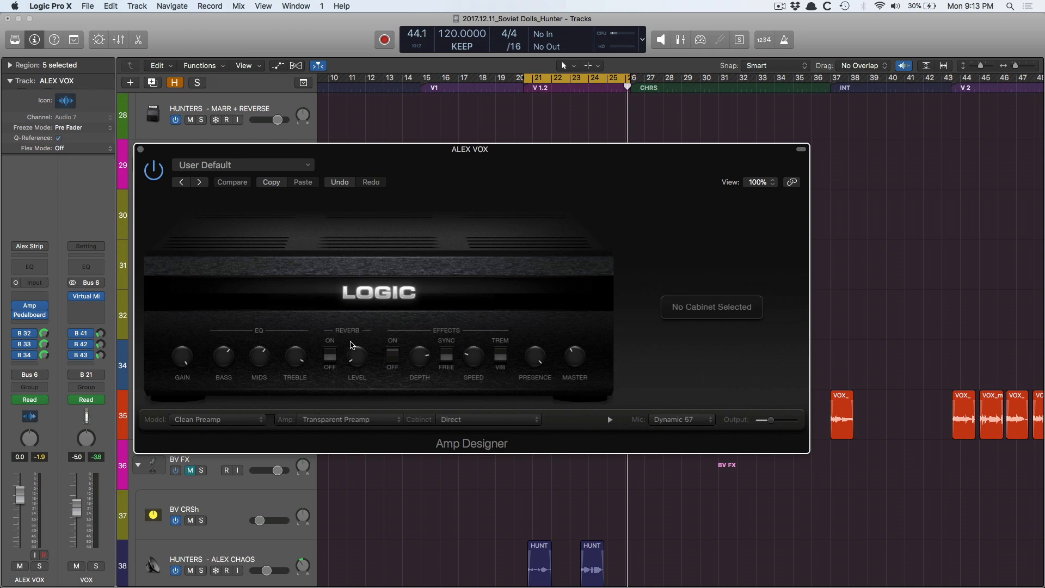
{"action": "left_click", "coordinate": [351, 331]}
{"action": "left_click", "coordinate": [338, 336]}
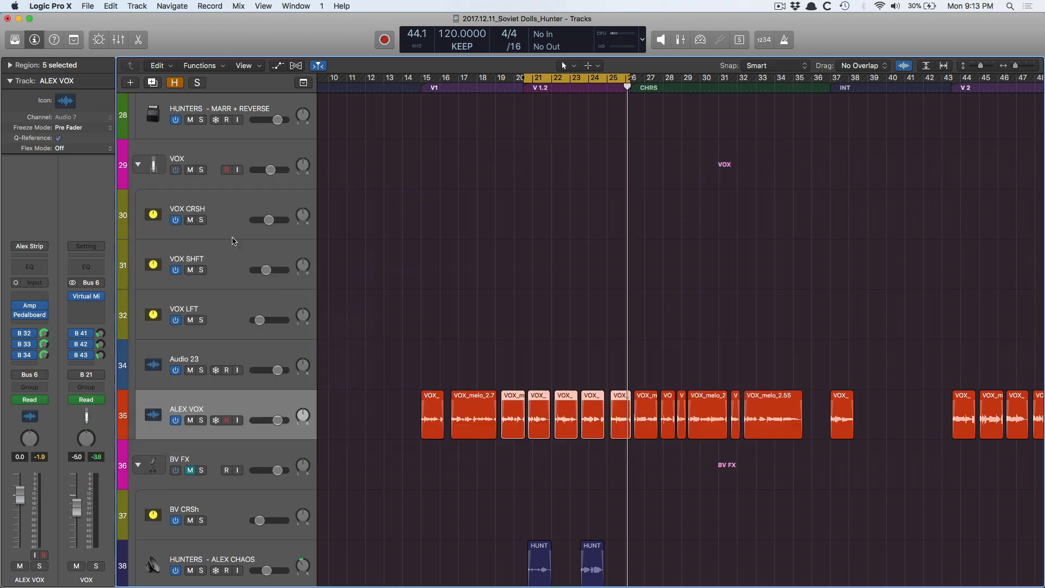
{"action": "left_click", "coordinate": [140, 149]}
- Play the lead vocal section to compare its Amp Designer and Pedalboard processing against bypass
{"action": "left_click", "coordinate": [13, 319]}
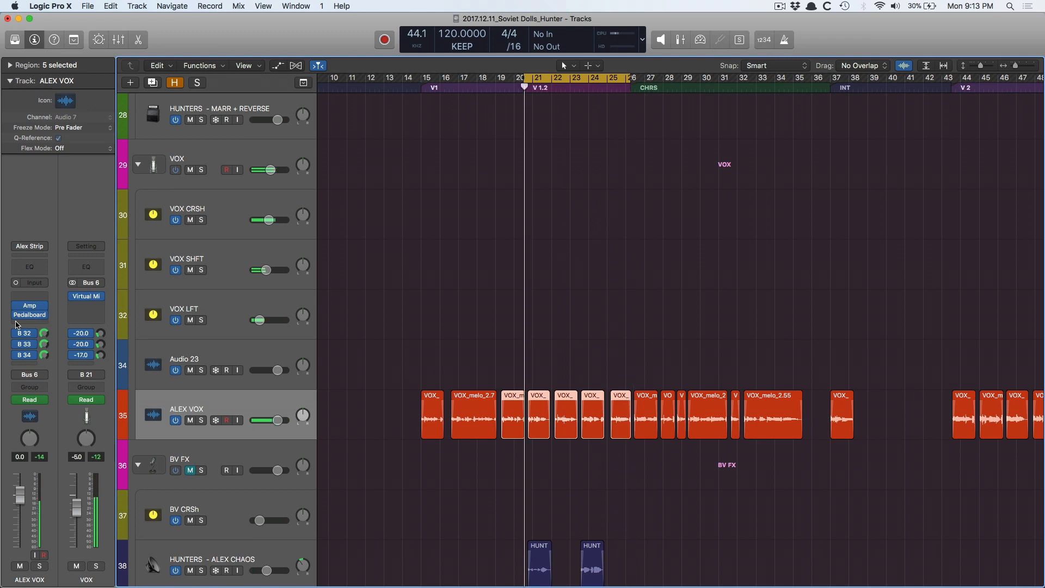
{"action": "mouse_move", "coordinate": [15, 308]}
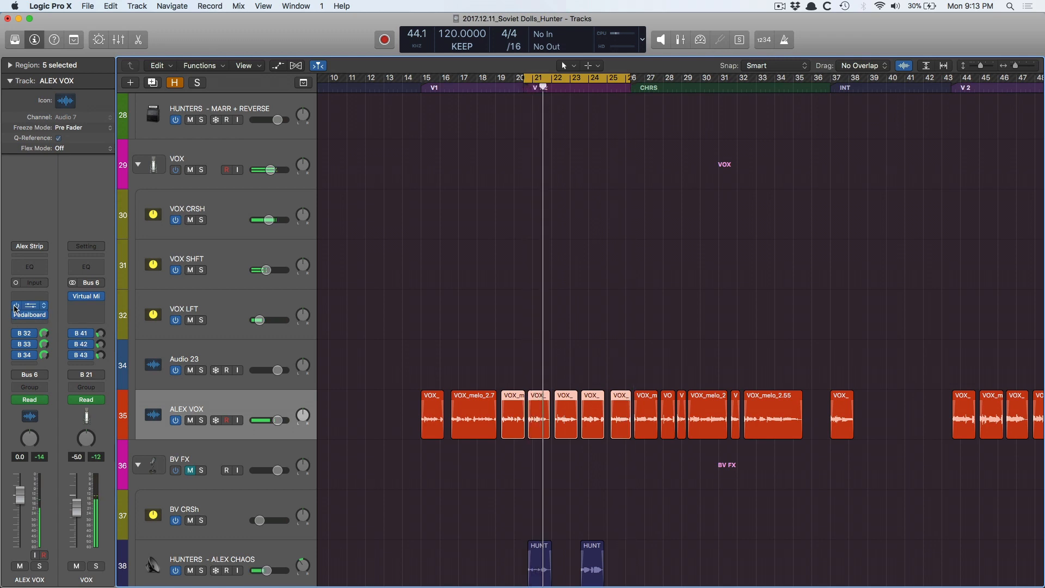